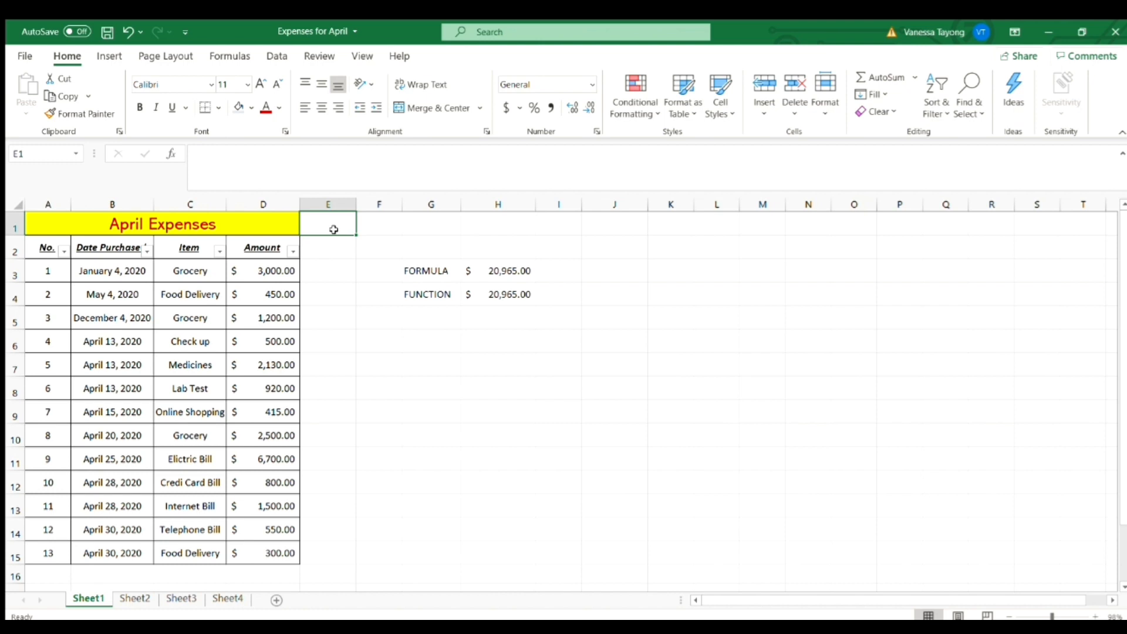
- Examine how the FORMULA total in H3 and the FUNCTION total in H4 are each calculated
left_click(517, 269)
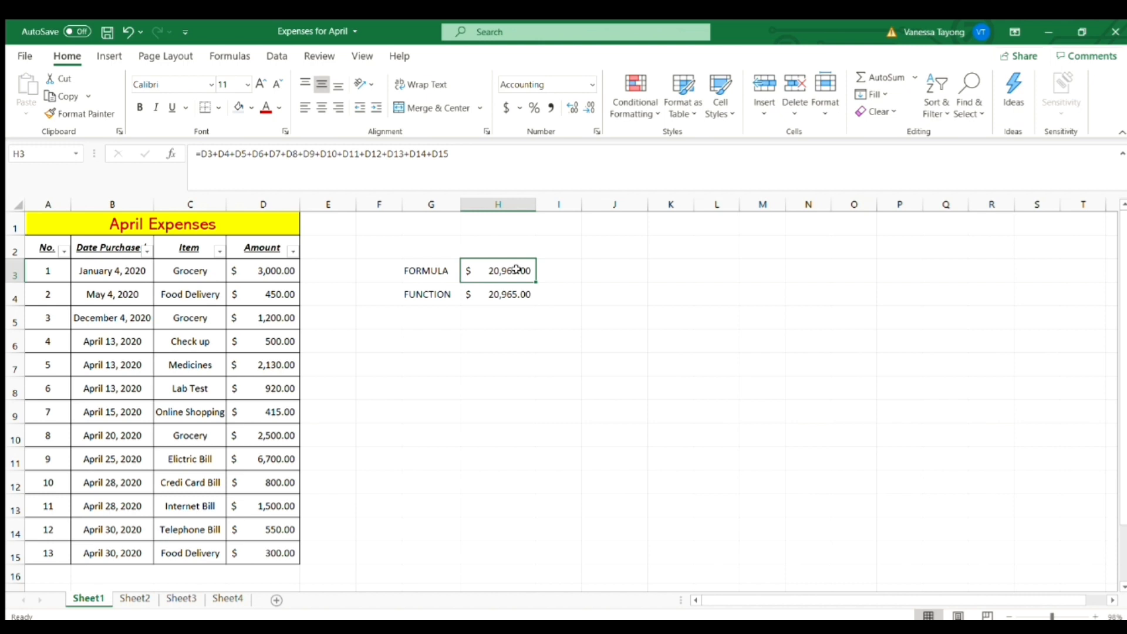
double_click(517, 269)
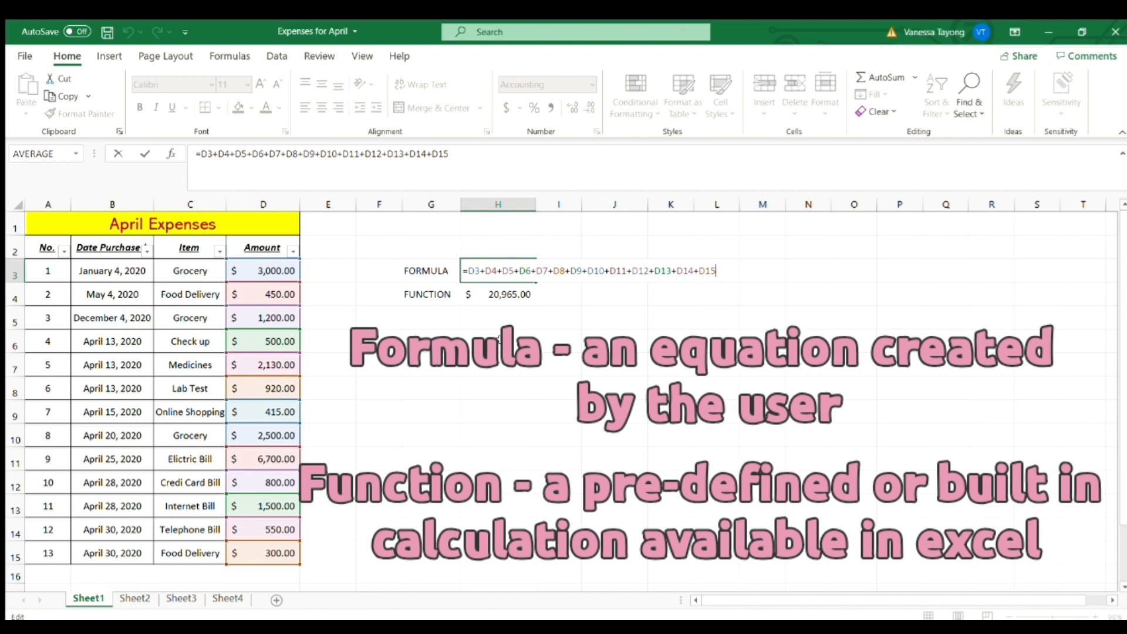
key("Return")
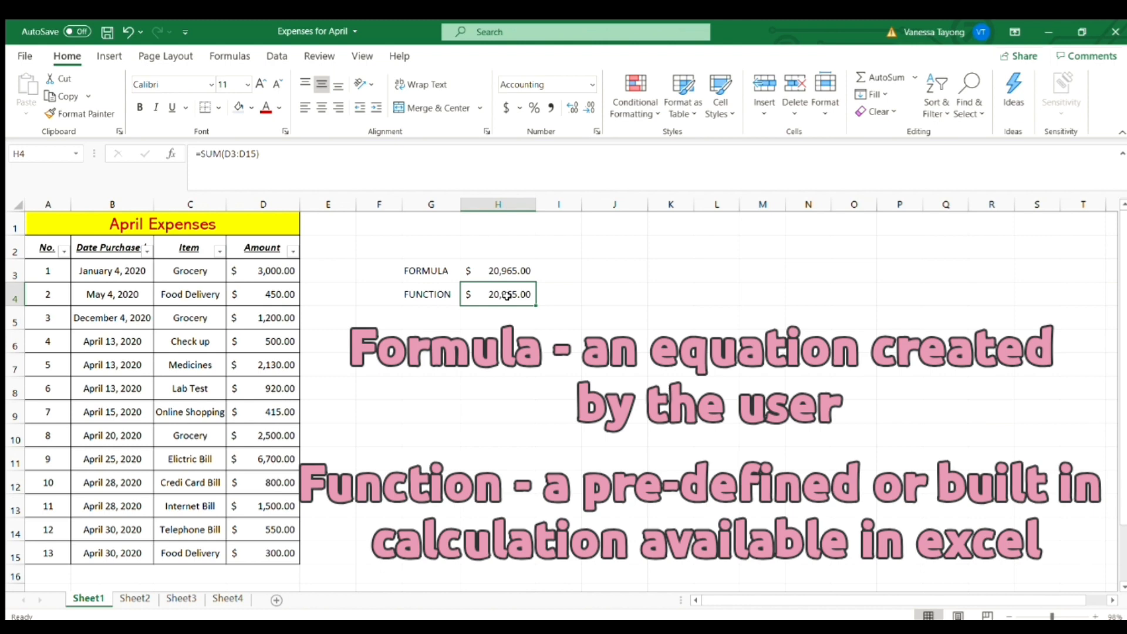
double_click(507, 295)
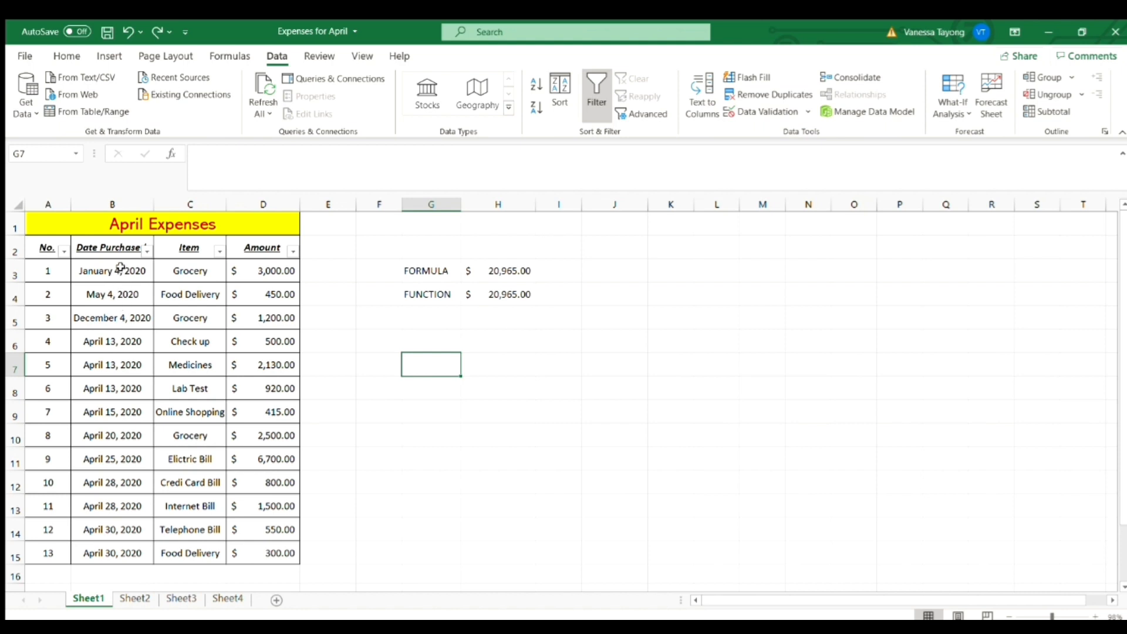
- Convert the purchase dates in B3:B5 with Text to Columns, using the Delimited type and the DMY date format
left_click_drag(120, 268, 120, 311)
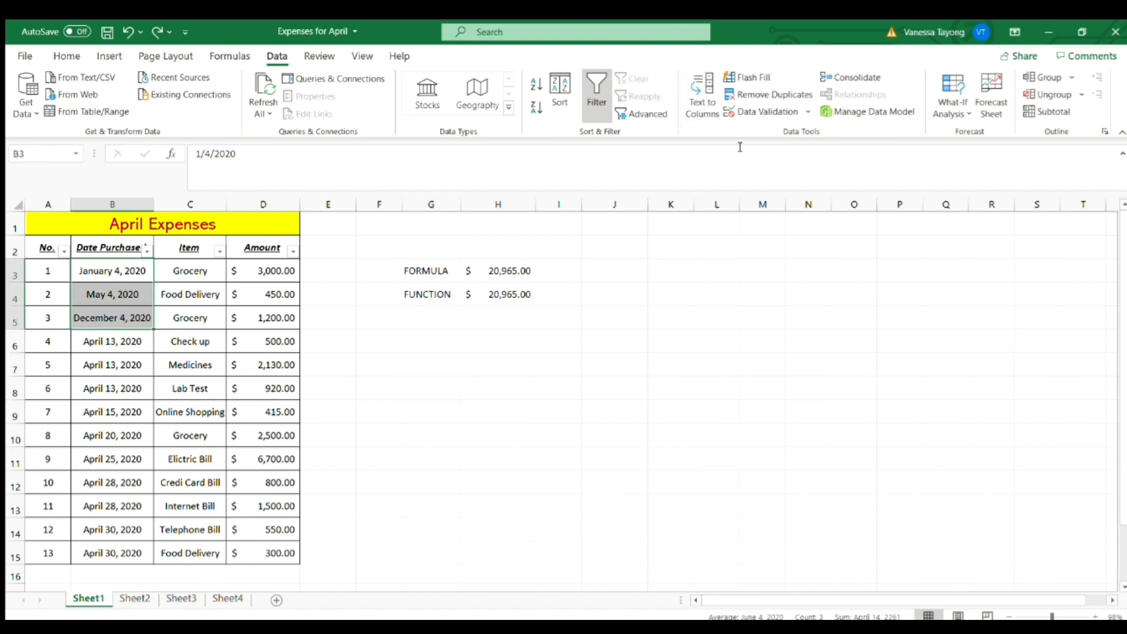
left_click(708, 107)
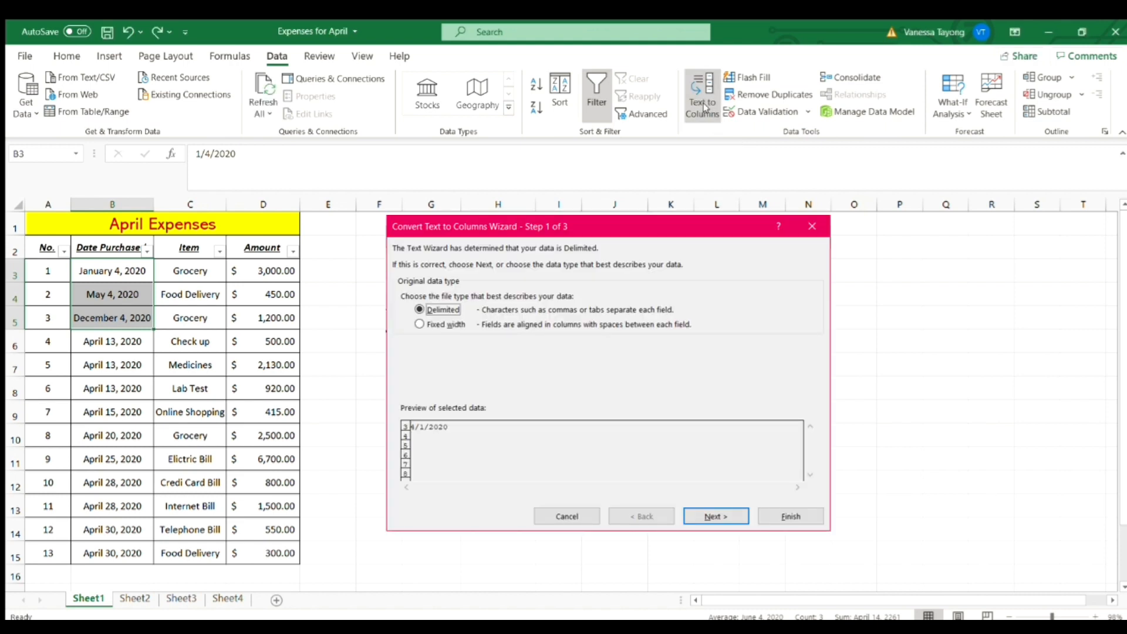
key("Return")
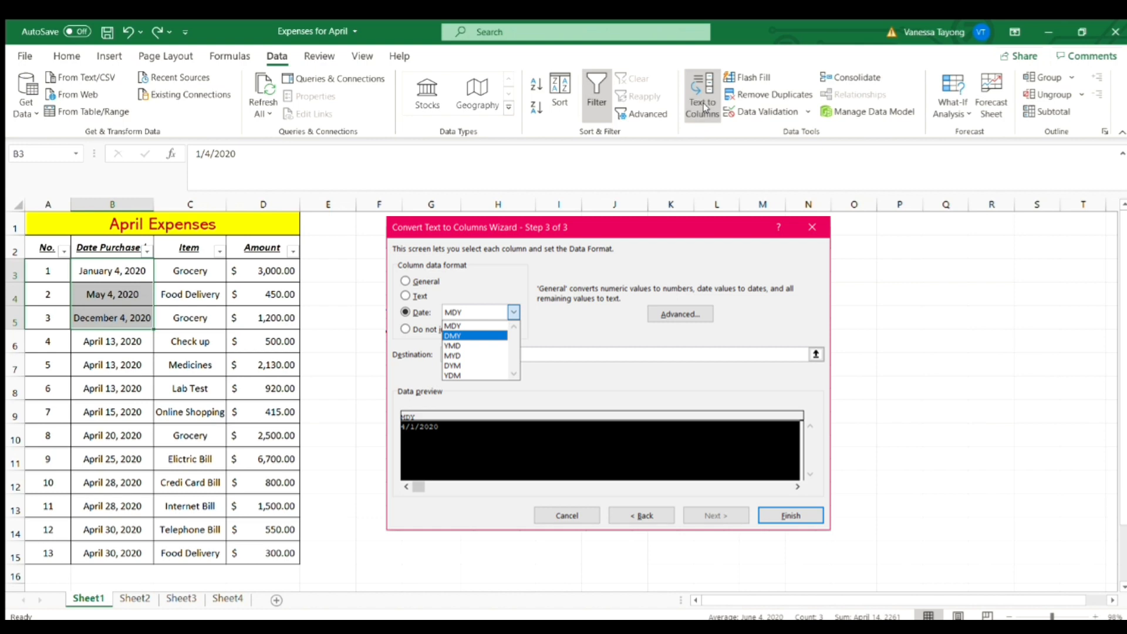
key("Return")
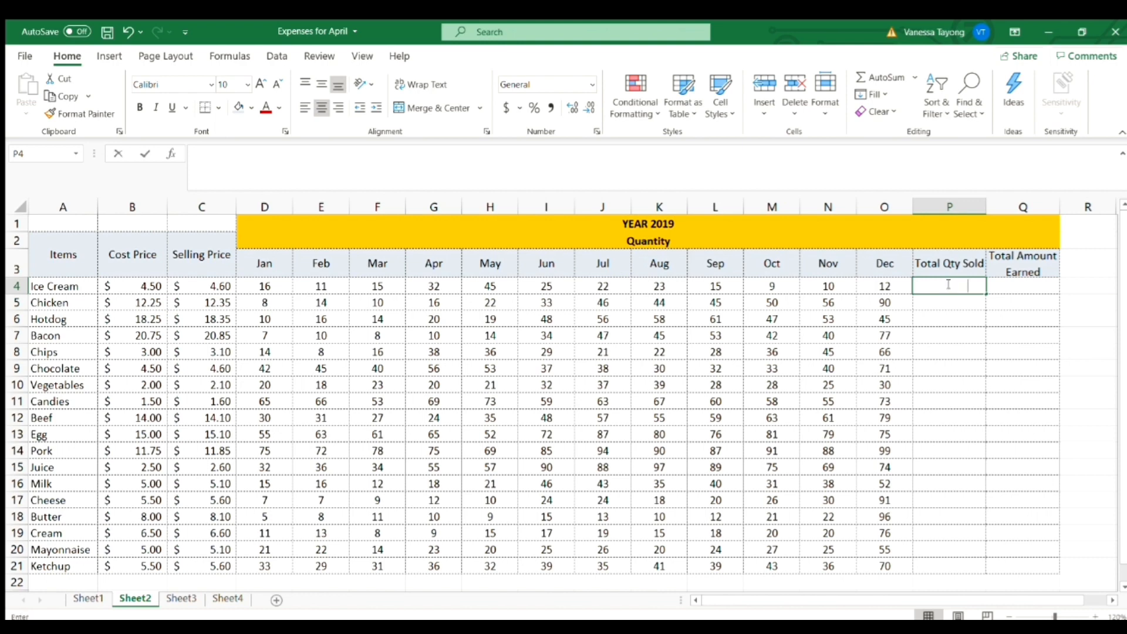
- Total the Ice Cream quantities D4:O4 in cell P4 and clear that total again
key("alt+equal")
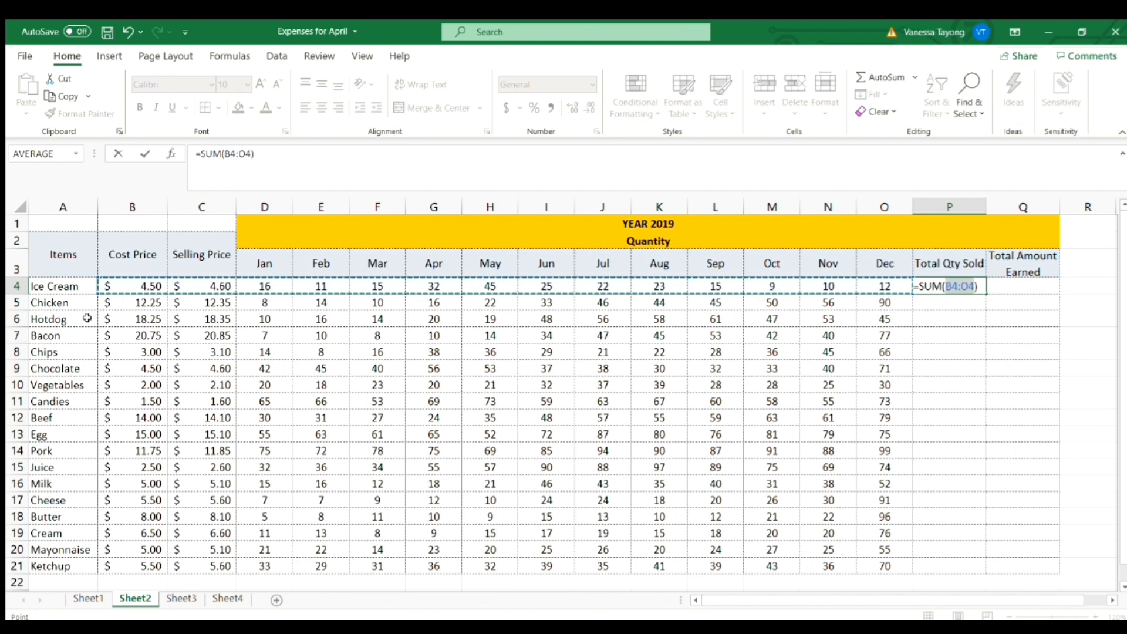
left_click_drag(99, 297, 99, 296)
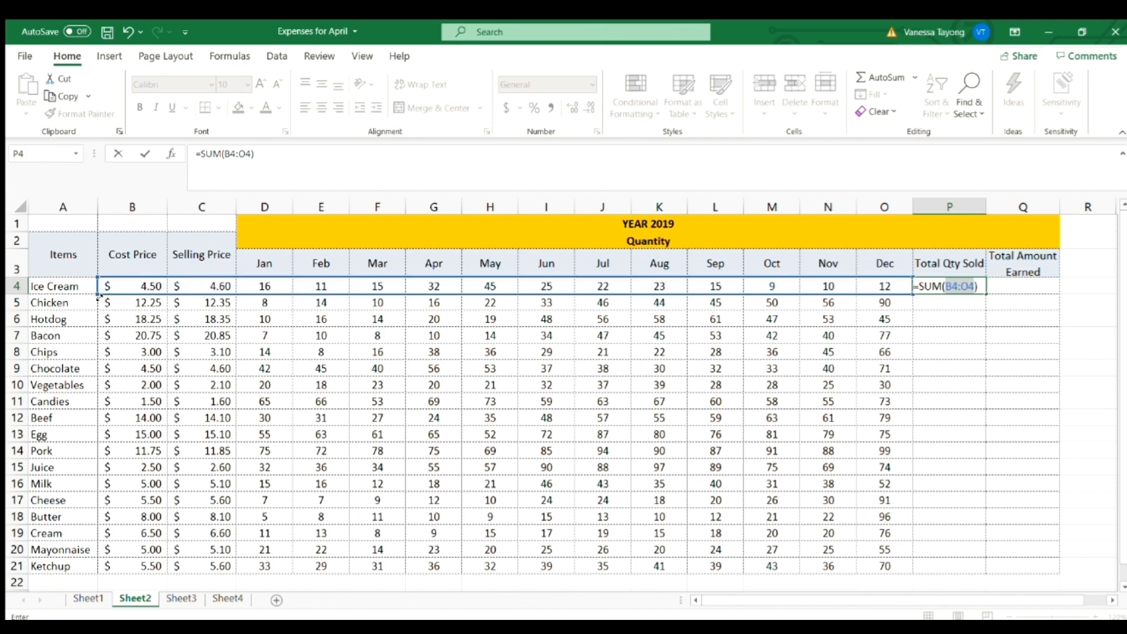
left_click_drag(186, 288, 238, 287)
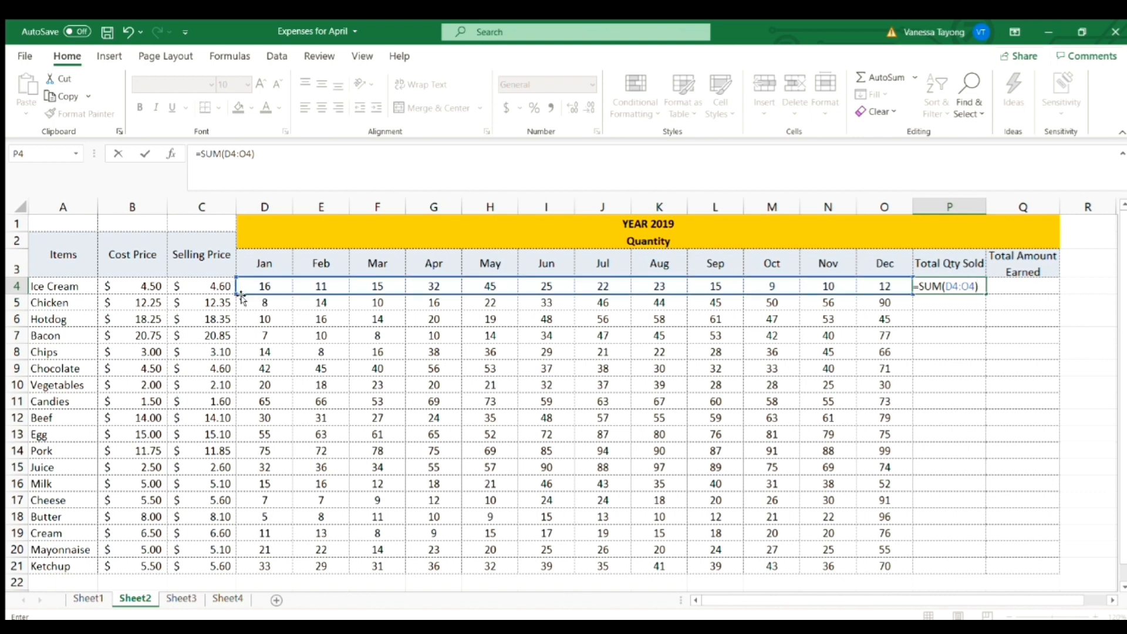
key("Return")
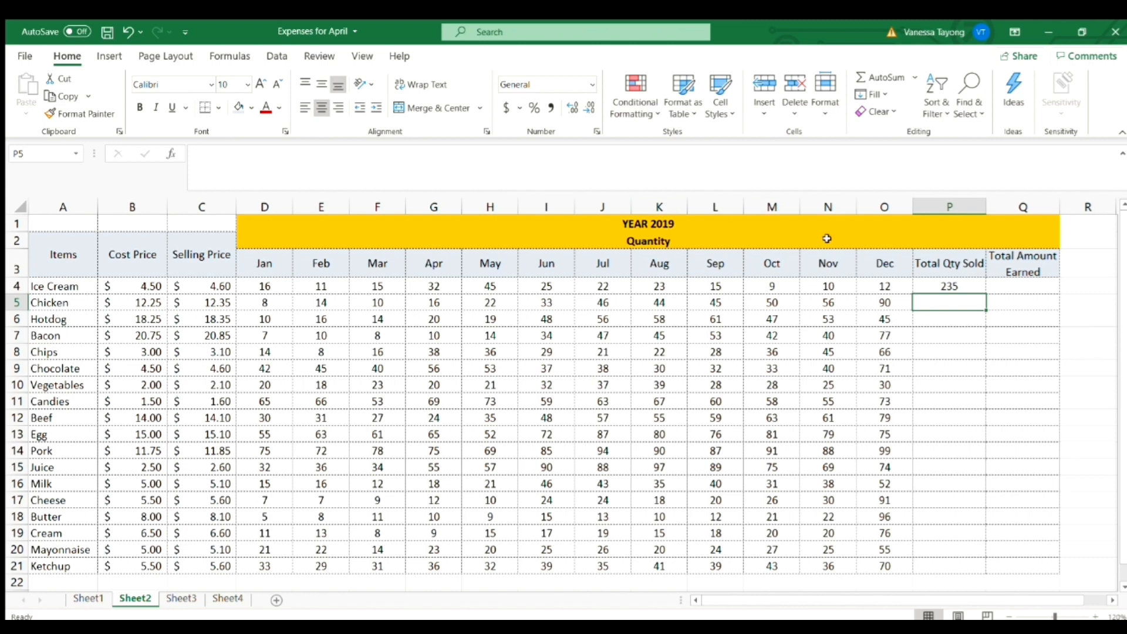
left_click(937, 287)
key("Delete")
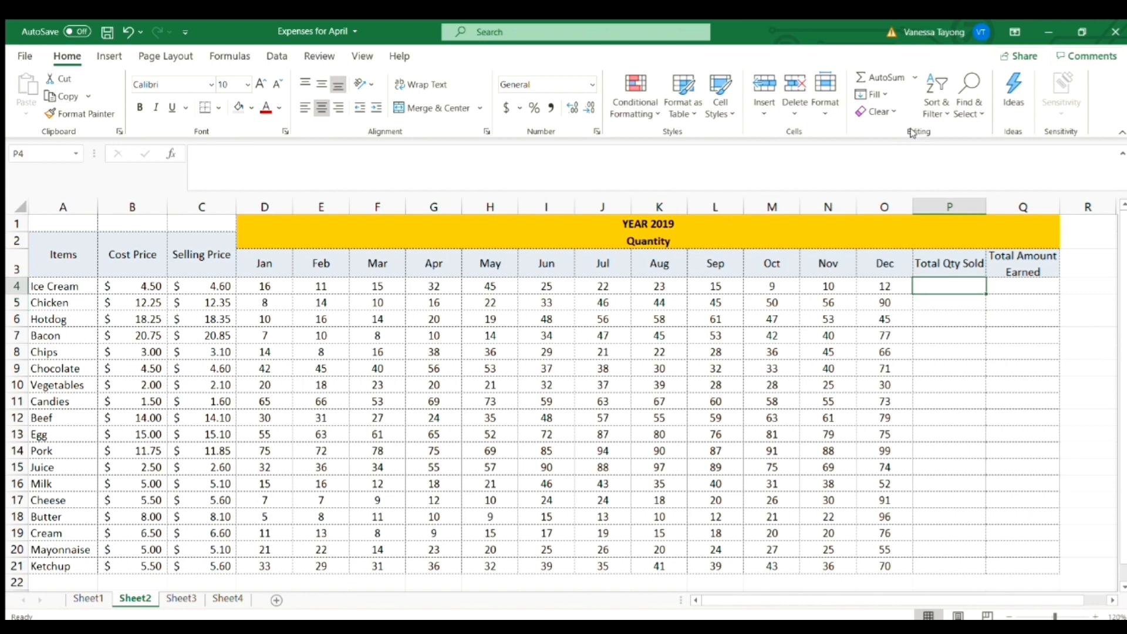
- Use AutoSum in P4 to total the Ice Cream quantities D4:O4, and fill the formula down the Total Qty Sold column
left_click(883, 78)
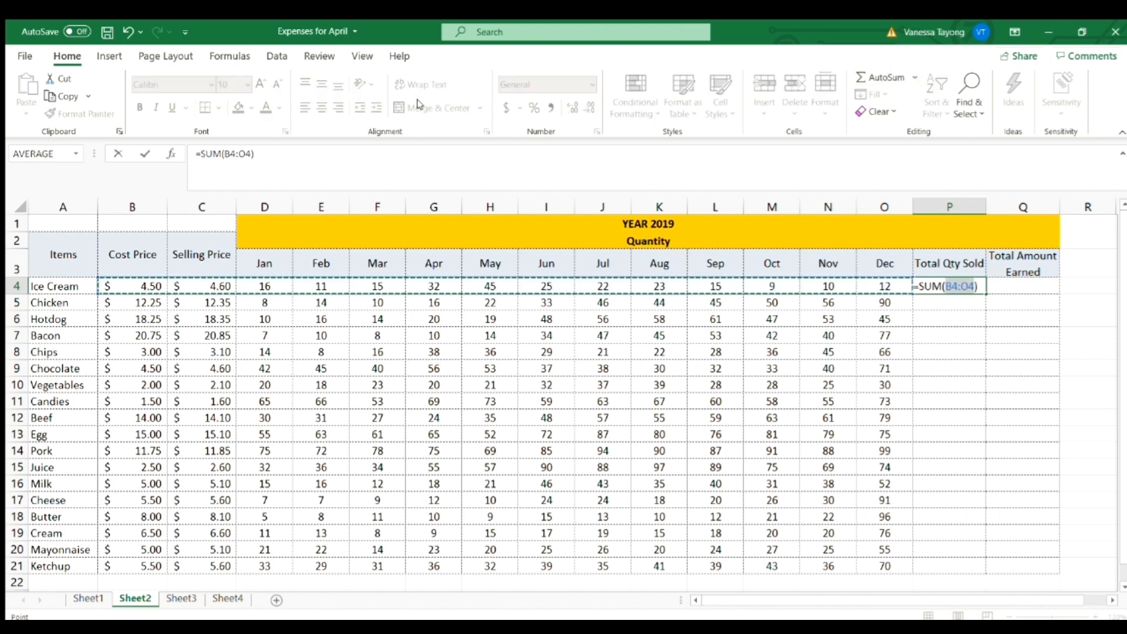
left_click_drag(98, 295, 251, 287)
key("Return")
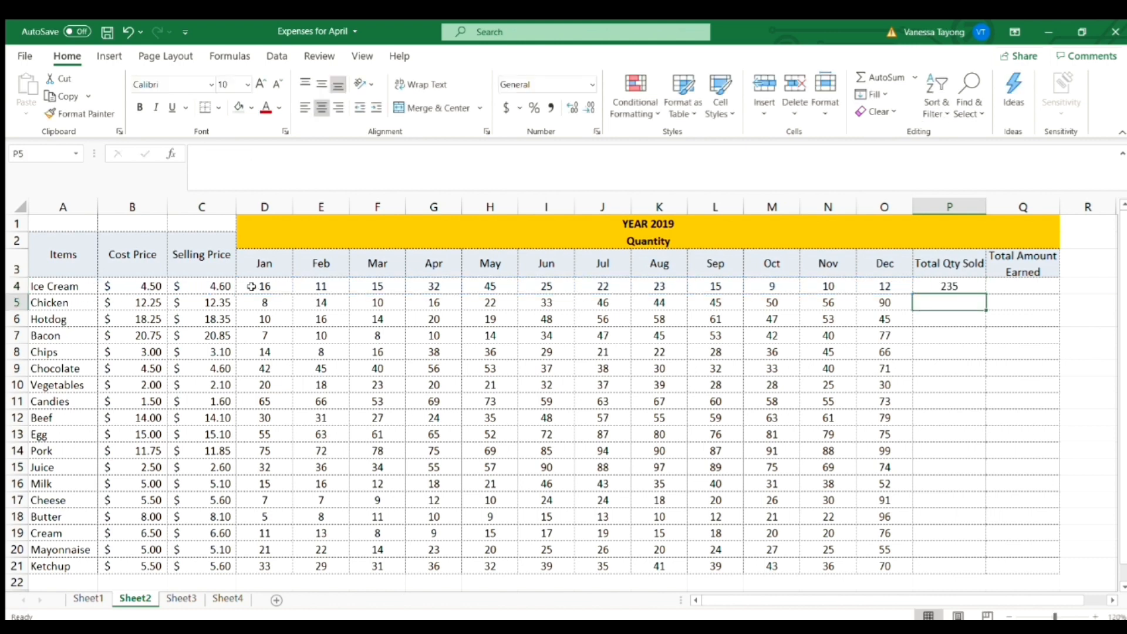
left_click(973, 289)
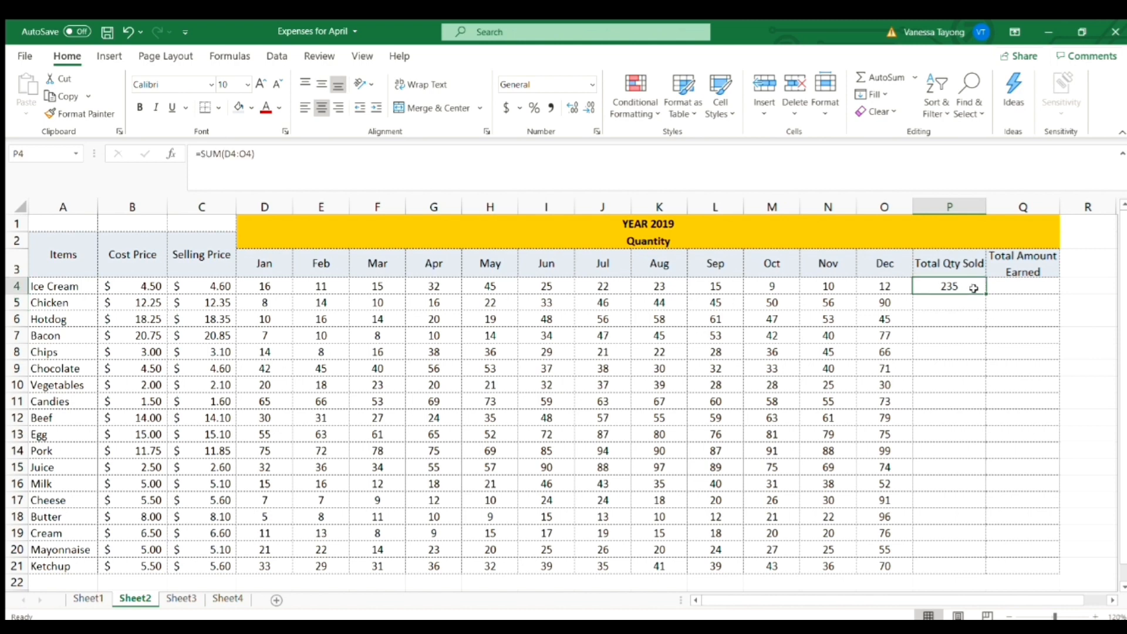
double_click(983, 292)
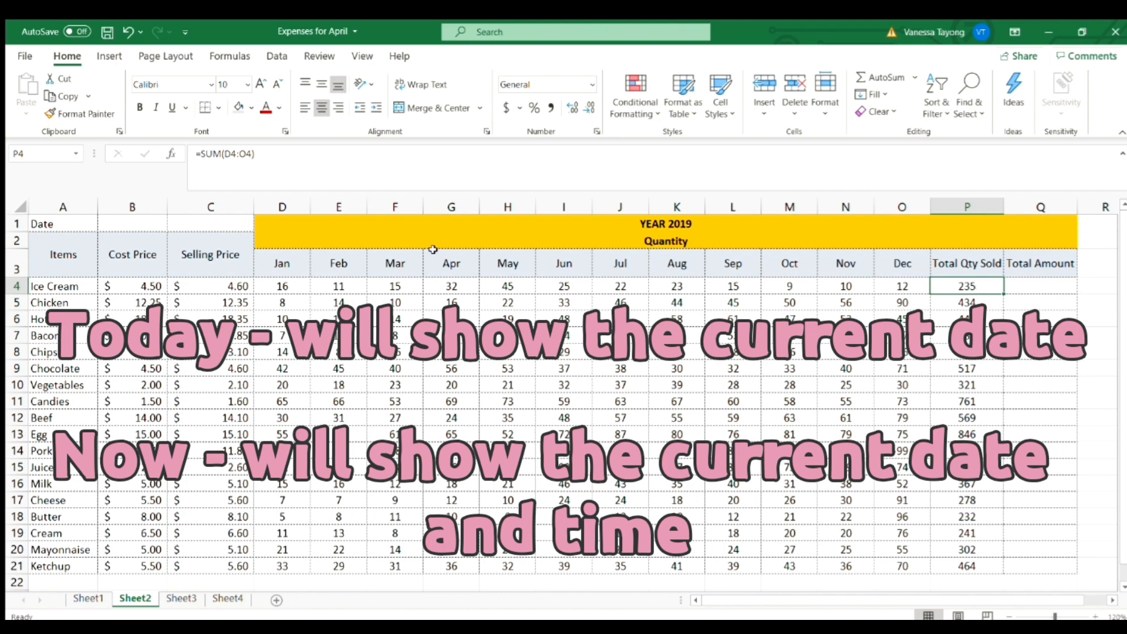
- Enter =today() in cell B1 next to the Date label
left_click(138, 221)
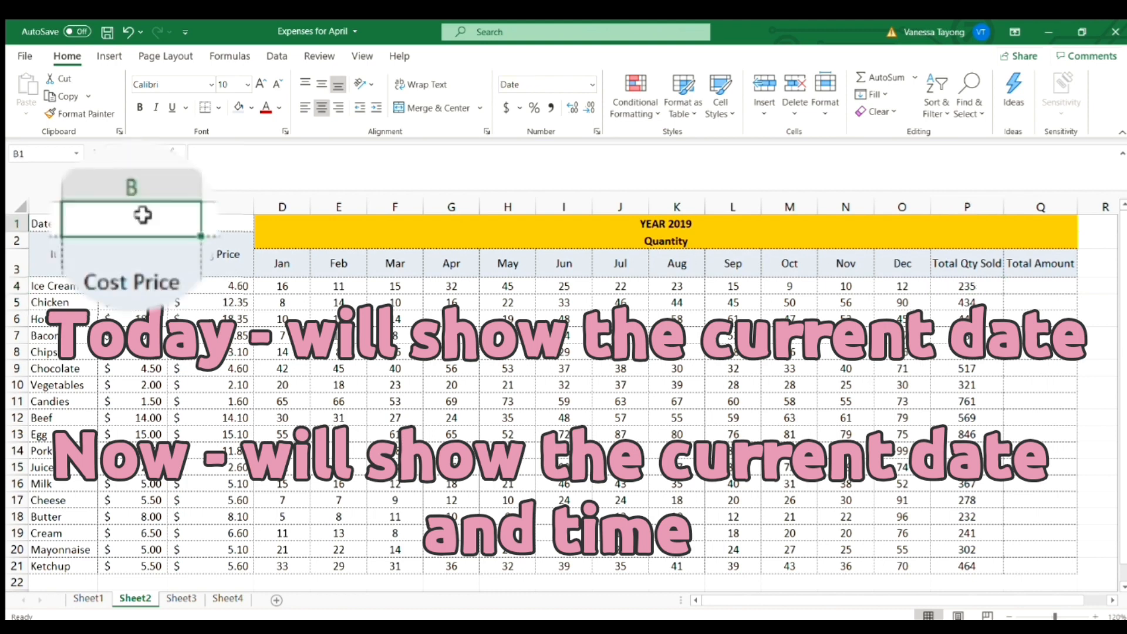
type("=t")
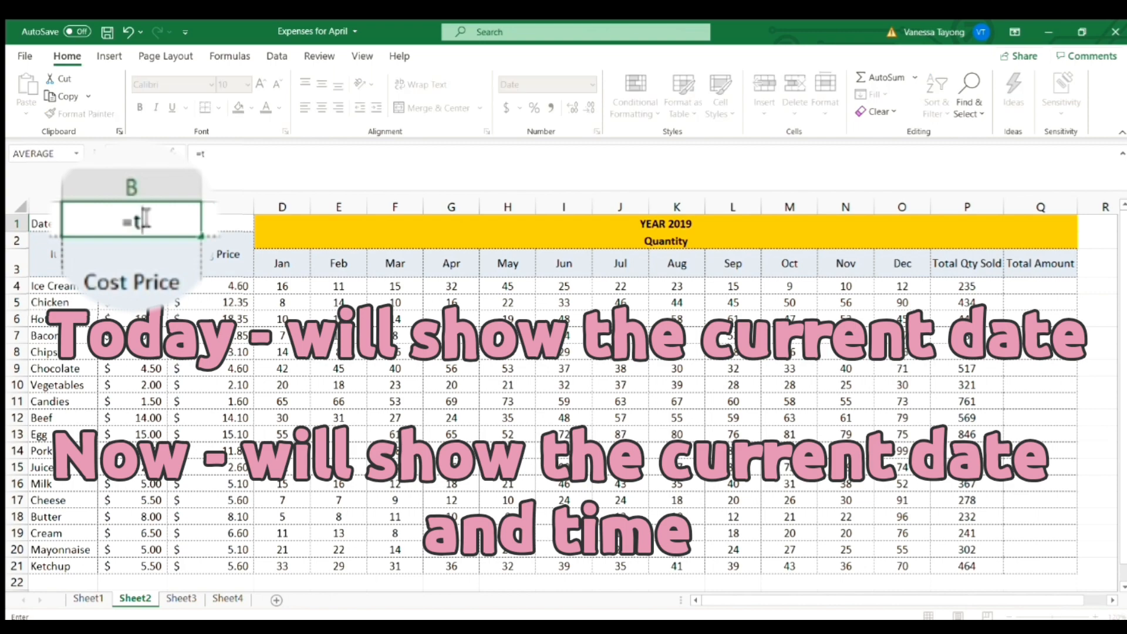
type("oday()")
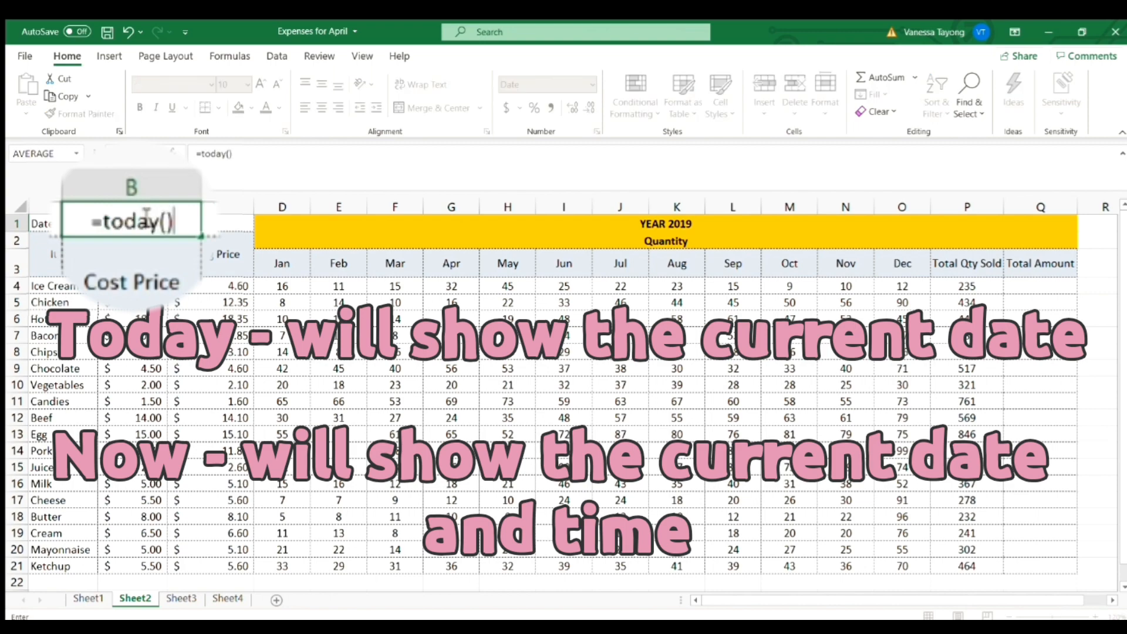
key("Return")
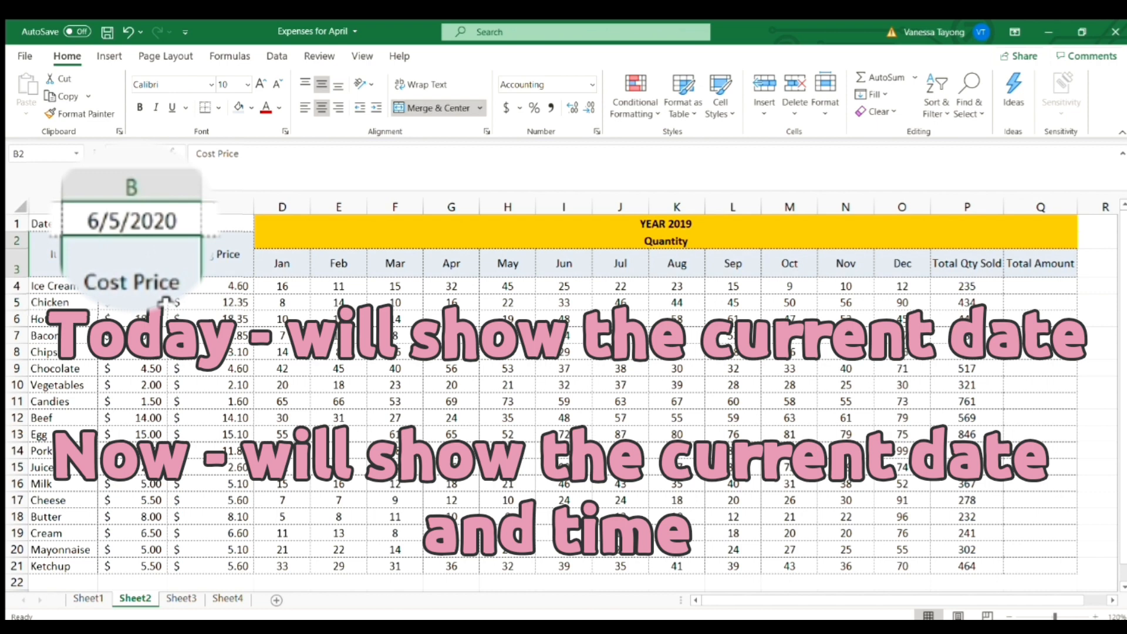
- Enter =now() in cell C1 for the current date and time
left_click(203, 223)
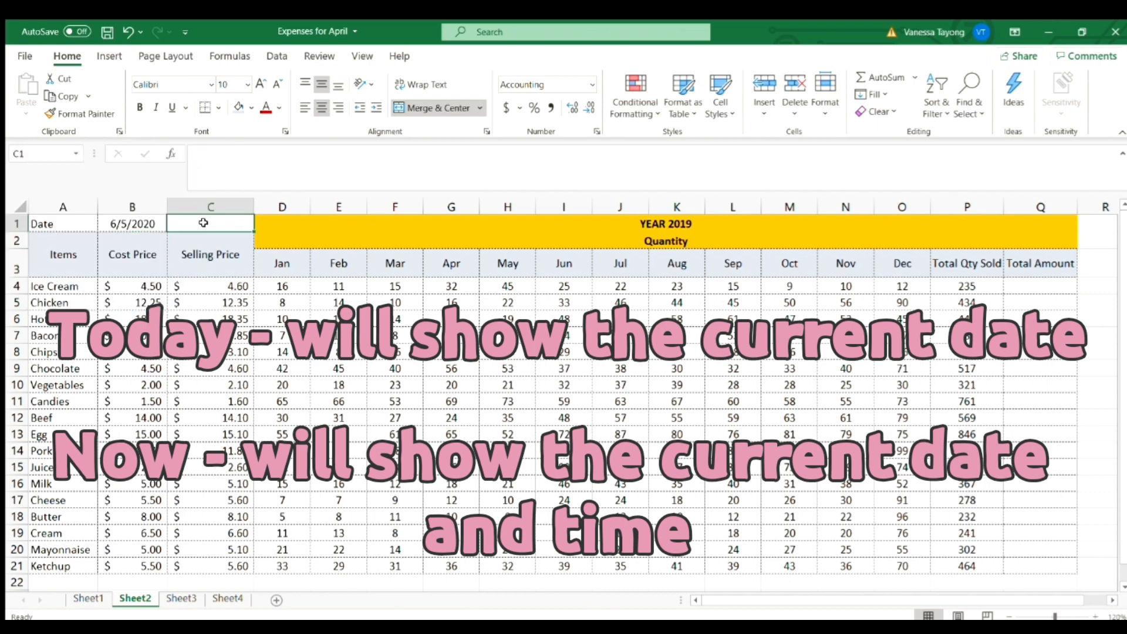
type("=")
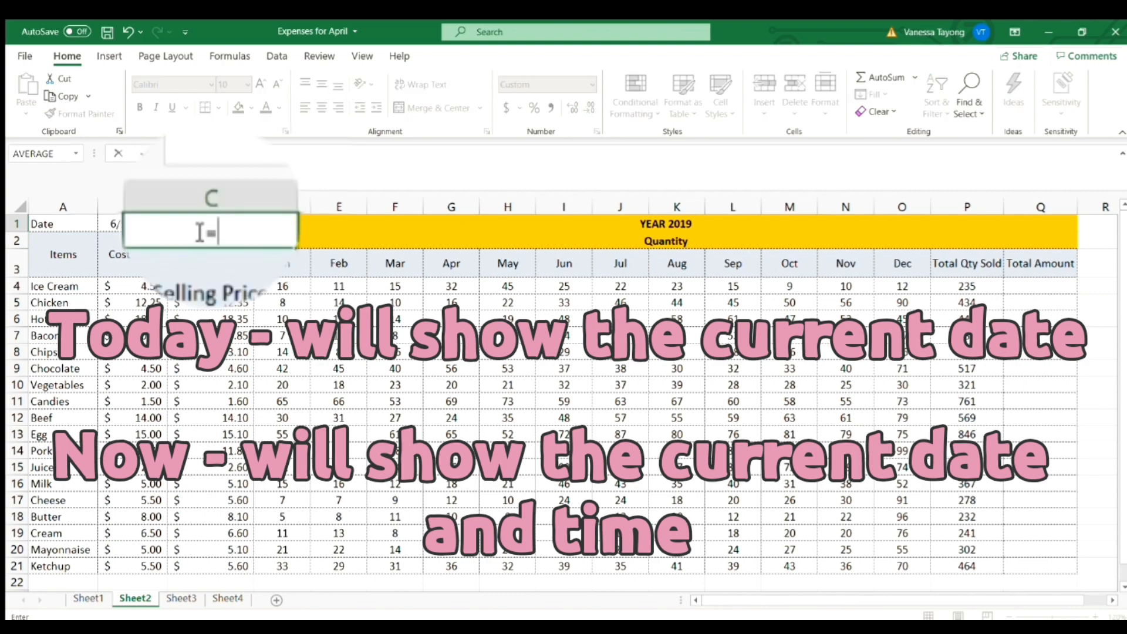
type("now()")
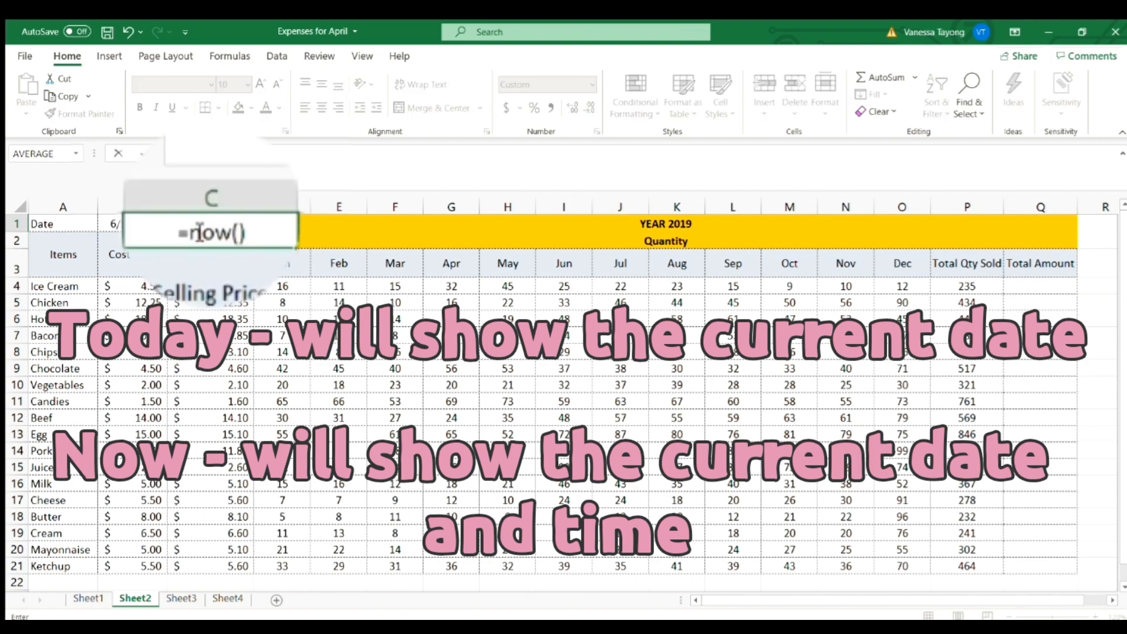
key("Return")
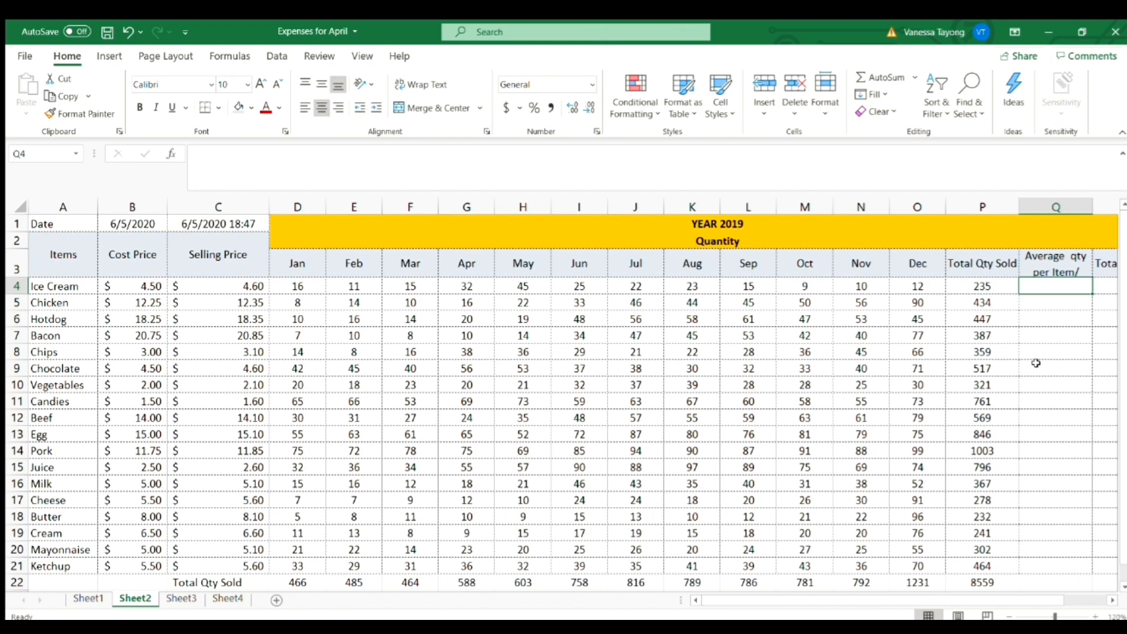
- Calculate the average monthly Ice Cream quantity in Q4 with the AVERAGE function over D4:O4
left_click_drag(1123, 314, 1123, 467)
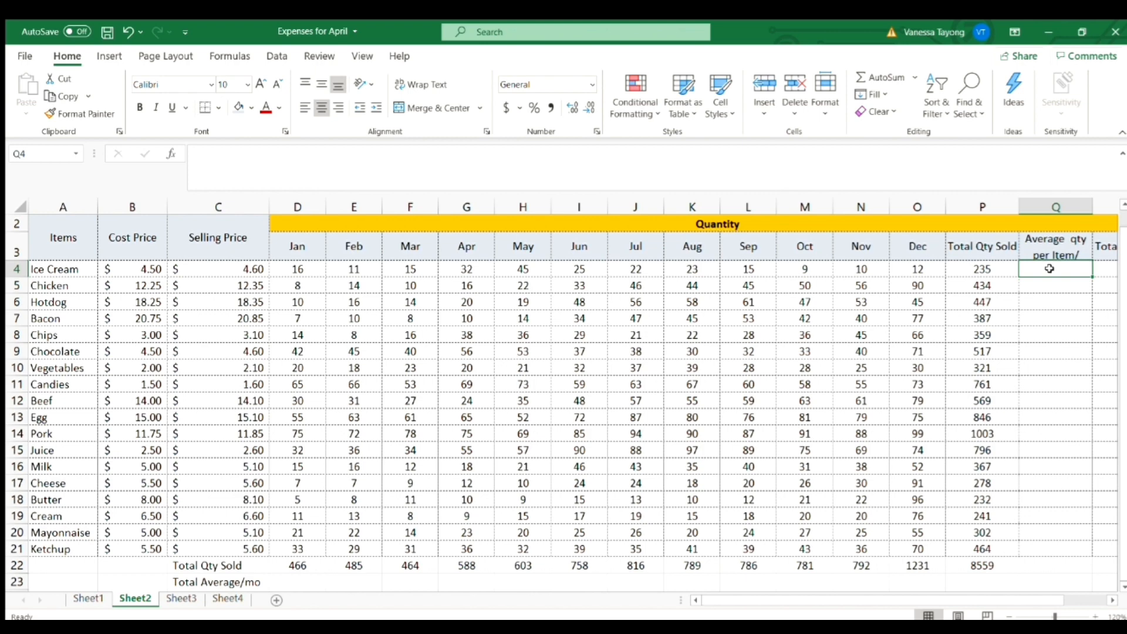
type("=average")
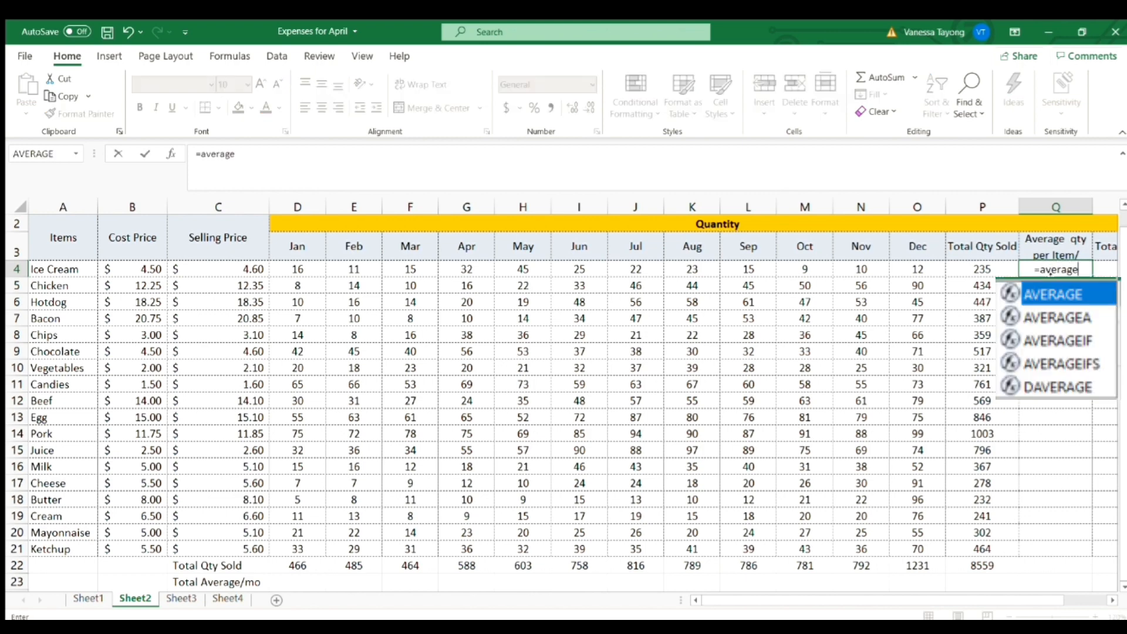
double_click(1055, 283)
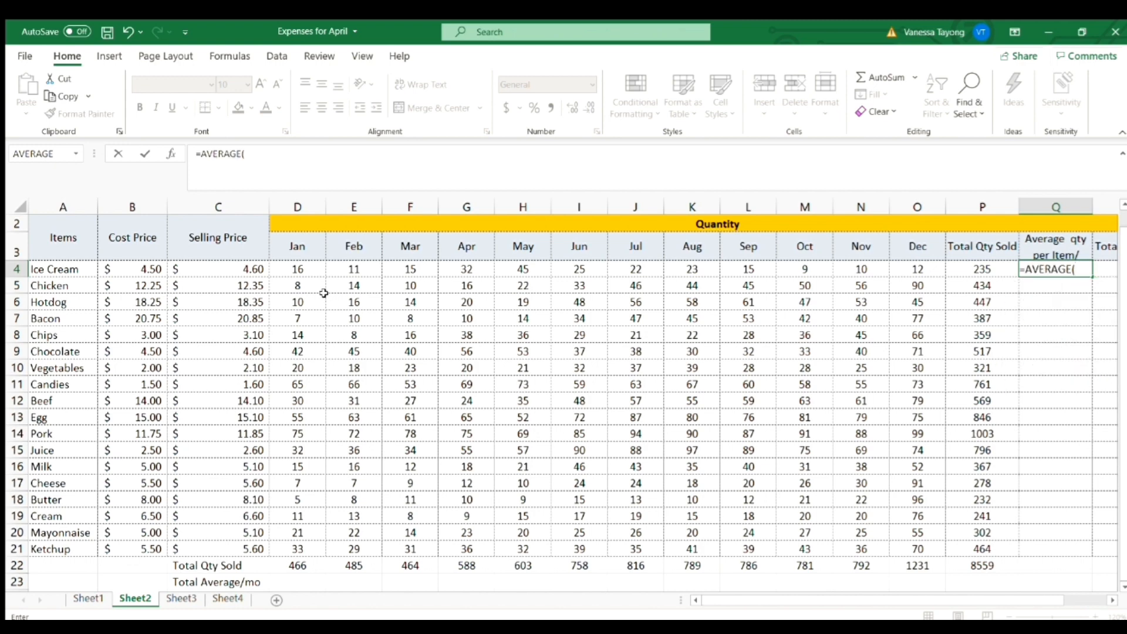
left_click_drag(299, 267, 922, 268)
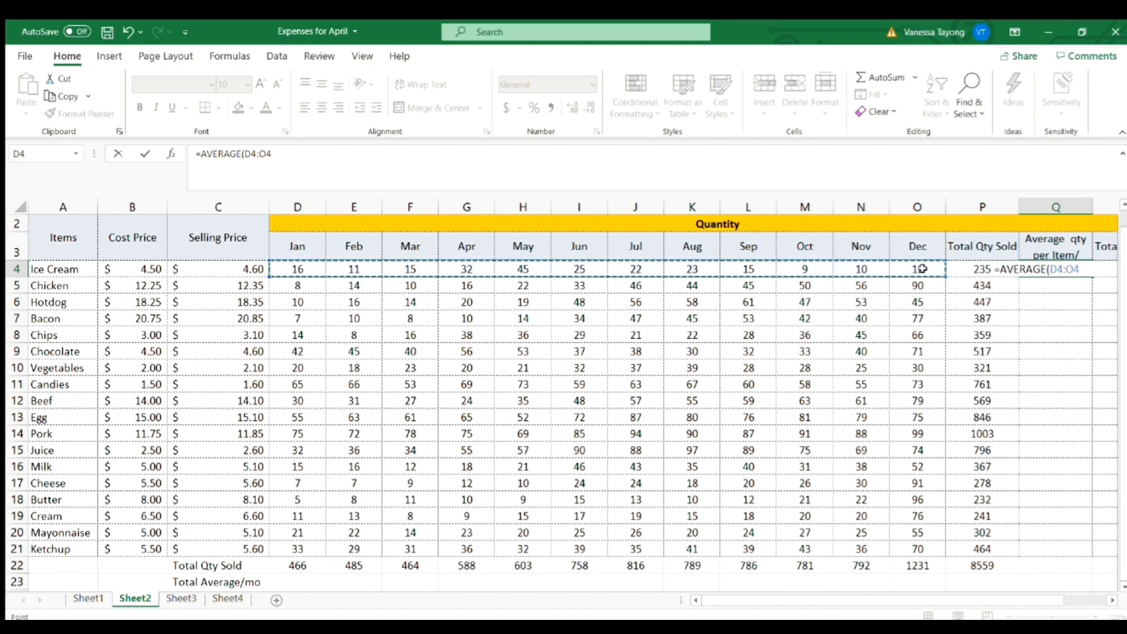
key("Return")
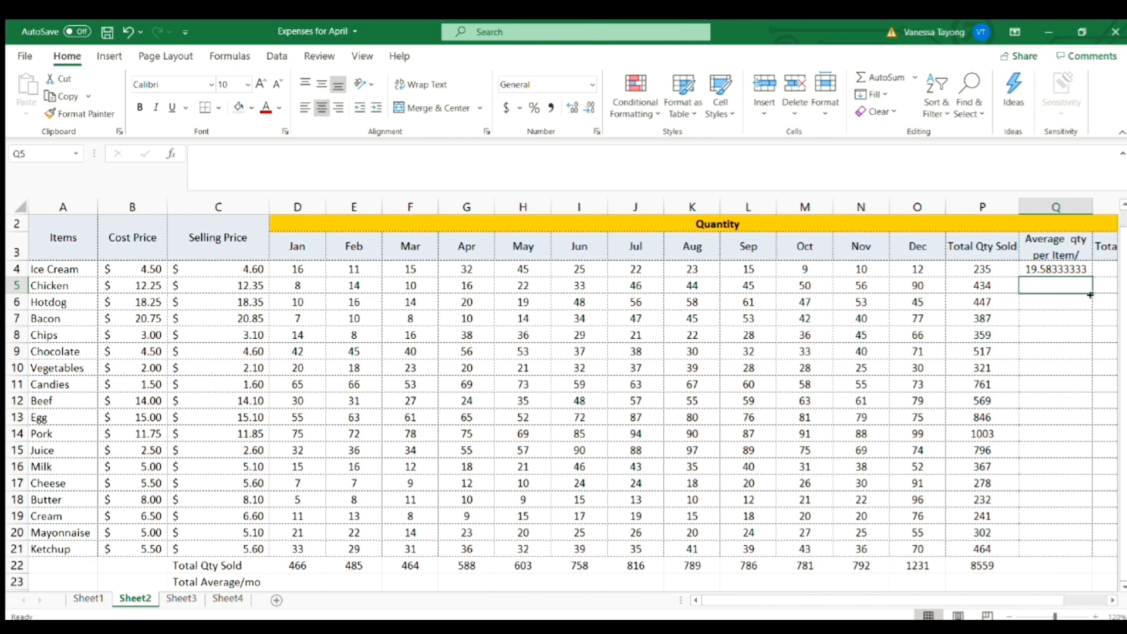
- Format the Ice Cream average in Q4 to two decimal places and fill it down the average quantity column
left_click(1055, 270)
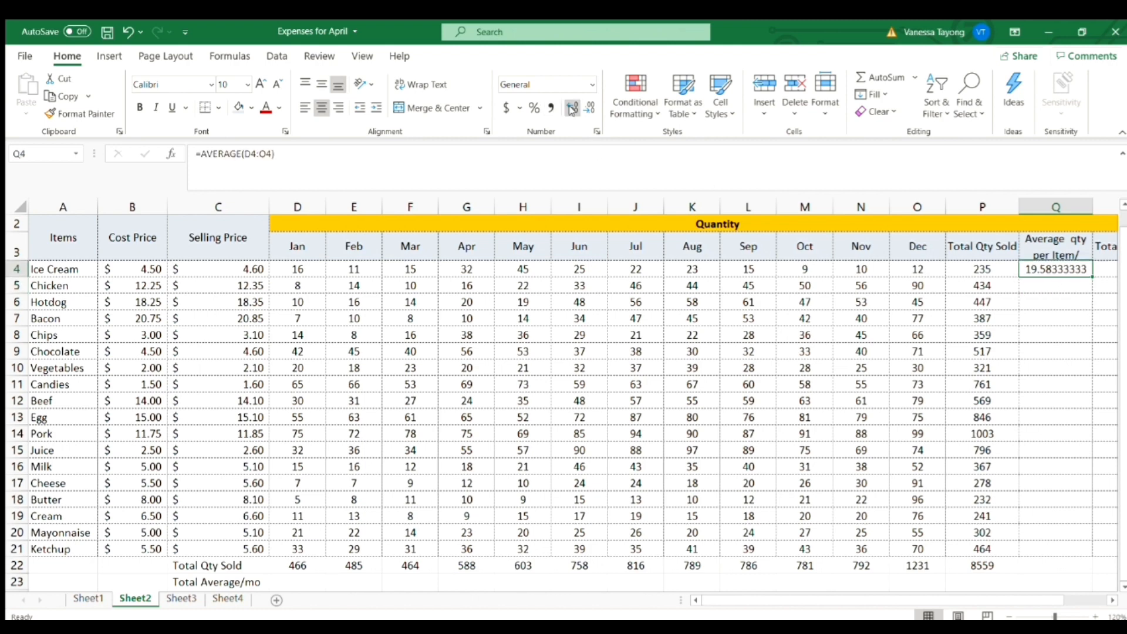
left_click(588, 107)
left_click(587, 107)
left_click(587, 108)
left_click(588, 108)
left_click(587, 107)
left_click(588, 107)
left_click(588, 107)
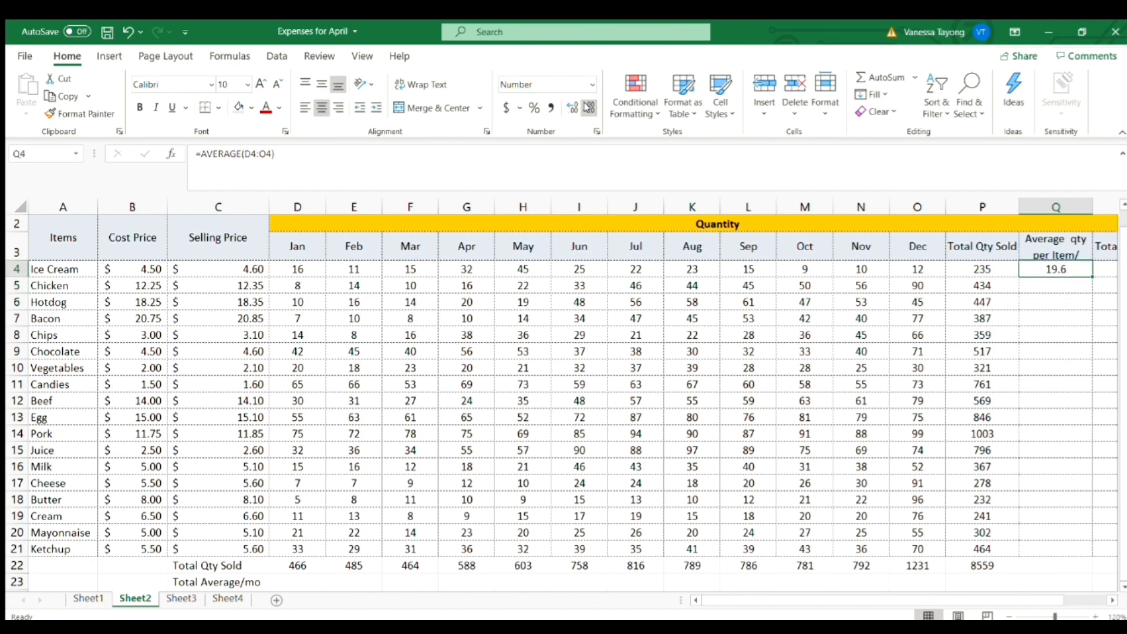
left_click(587, 107)
left_click(571, 107)
left_click(571, 107)
double_click(1092, 276)
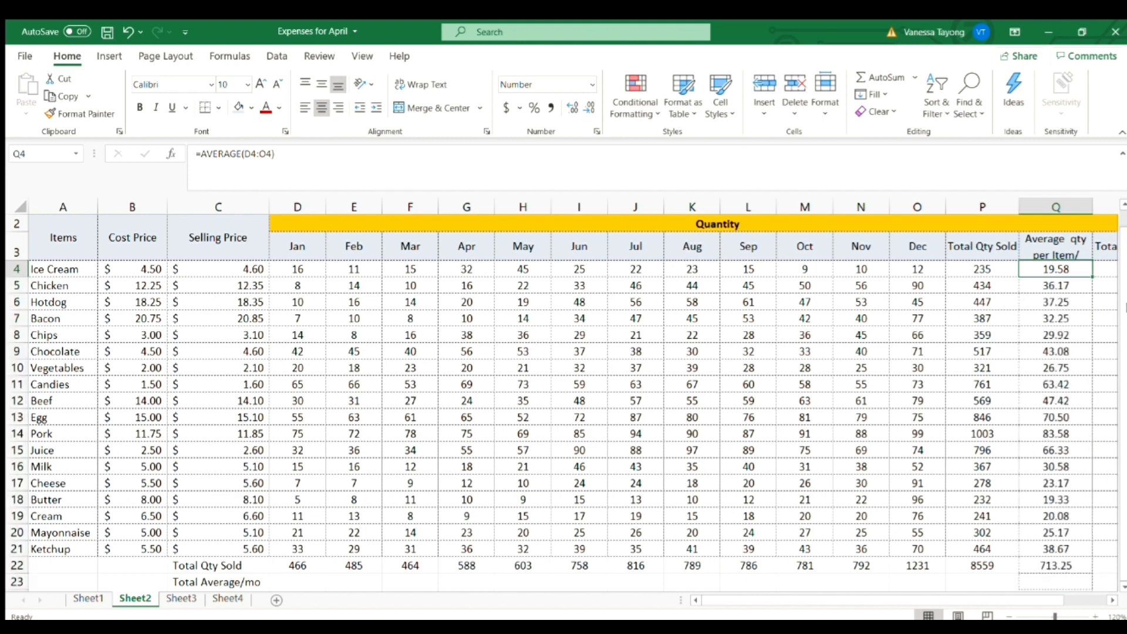
- Insert an AVERAGE formula over D4:D22 in cell D23 for the January column
left_click(284, 579)
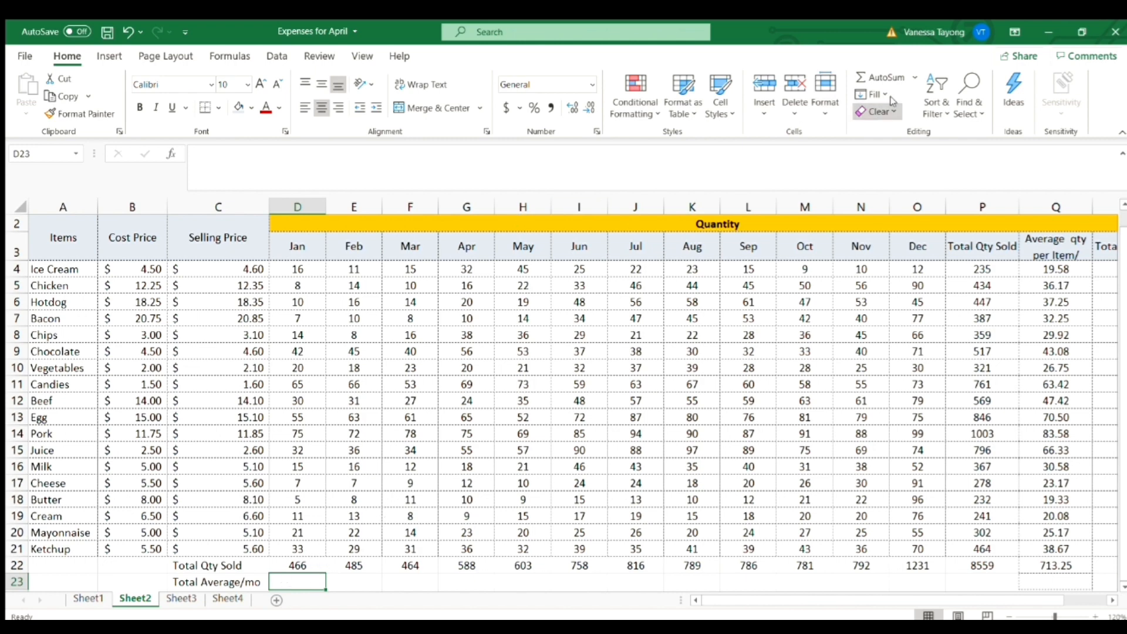
left_click(912, 77)
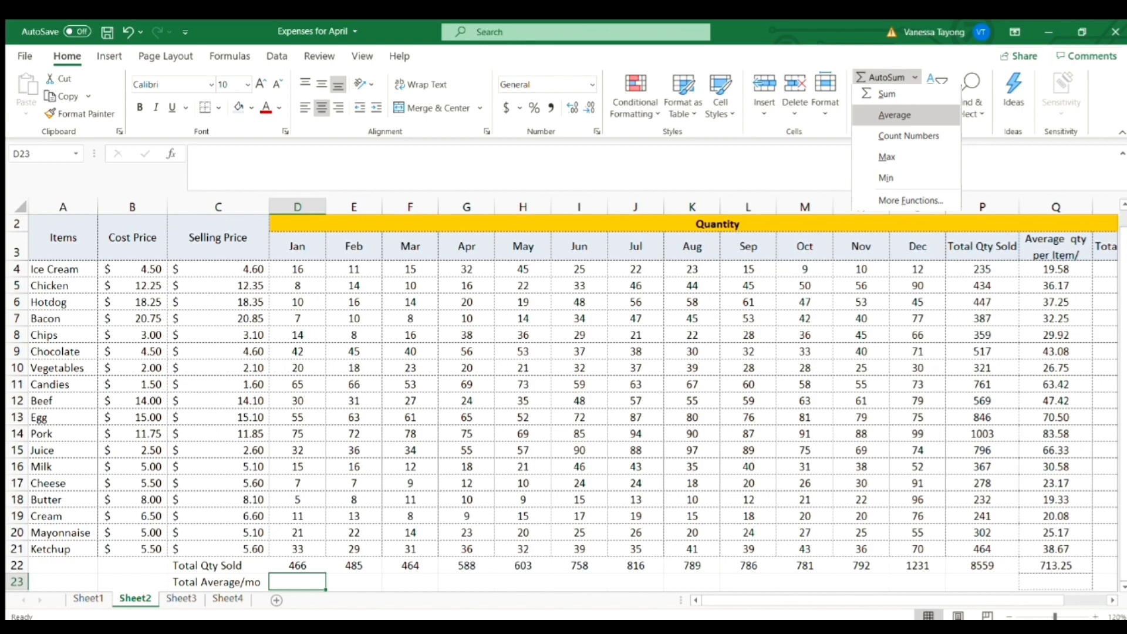
left_click(893, 115)
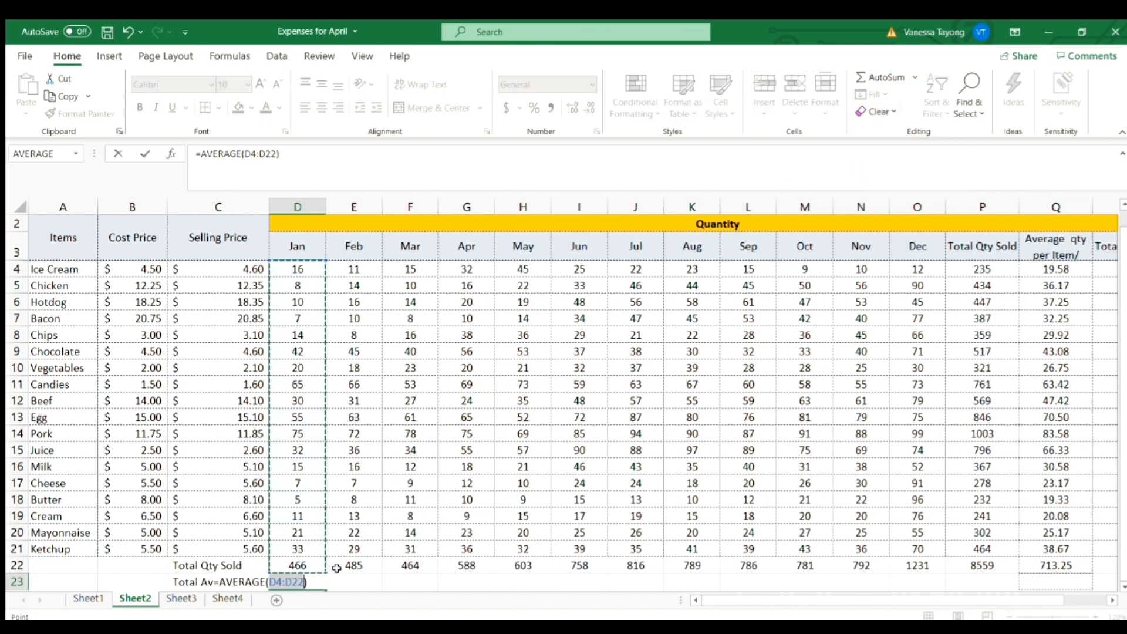
key("Return")
left_click(298, 564)
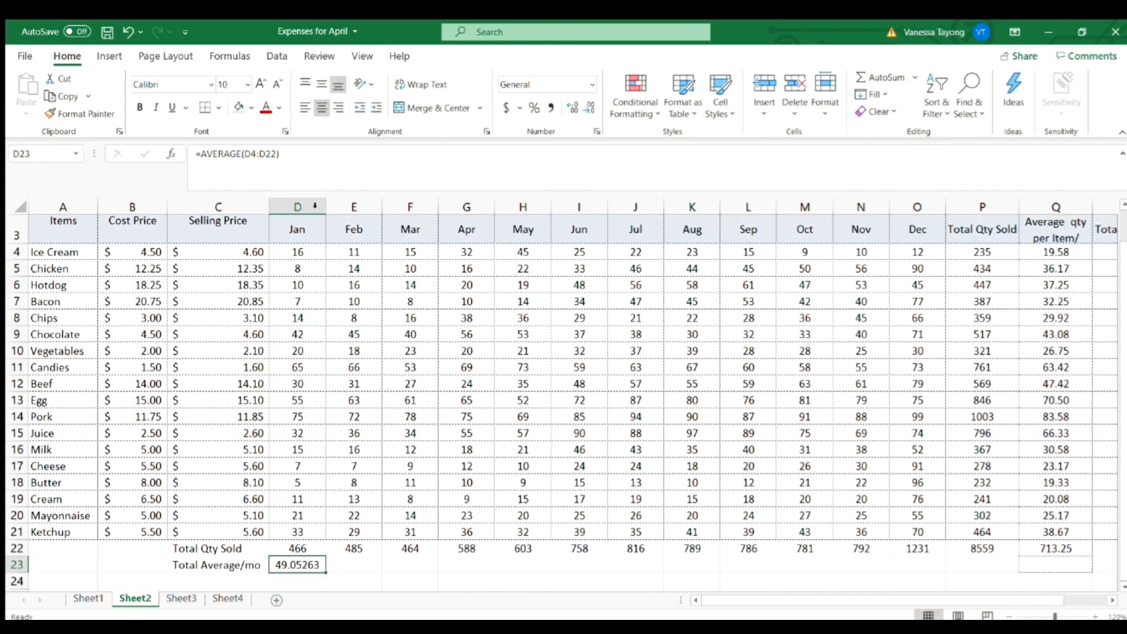
- Correct the AVERAGE formula in D23 to cover D4:D21, leaving out the Total Qty Sold row
left_click(318, 156)
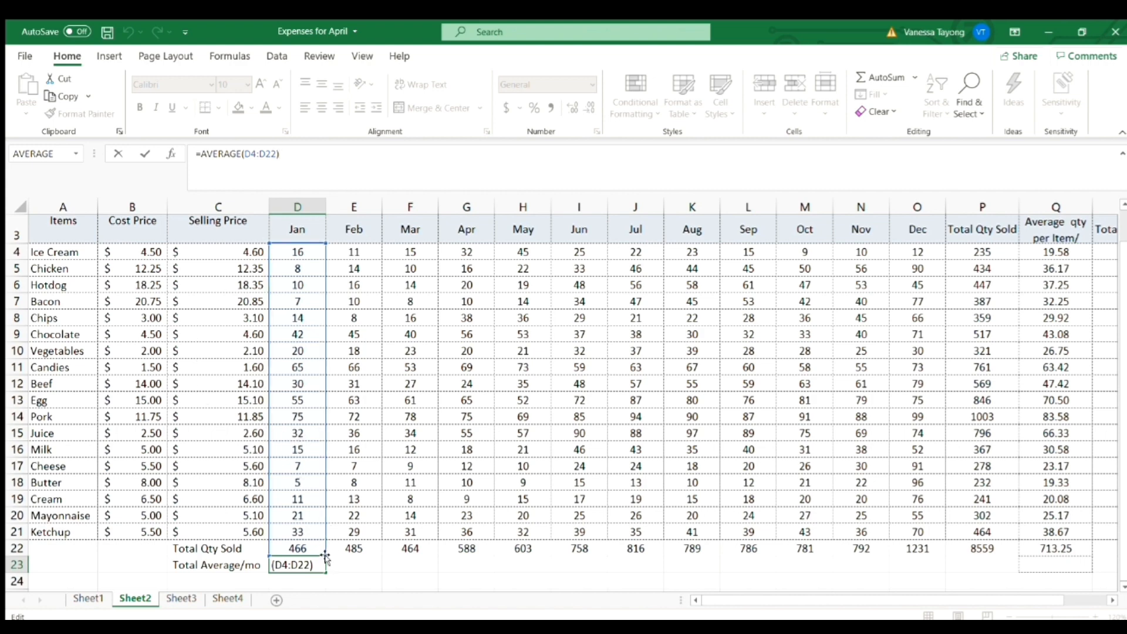
left_click_drag(326, 556, 269, 541)
key("Return")
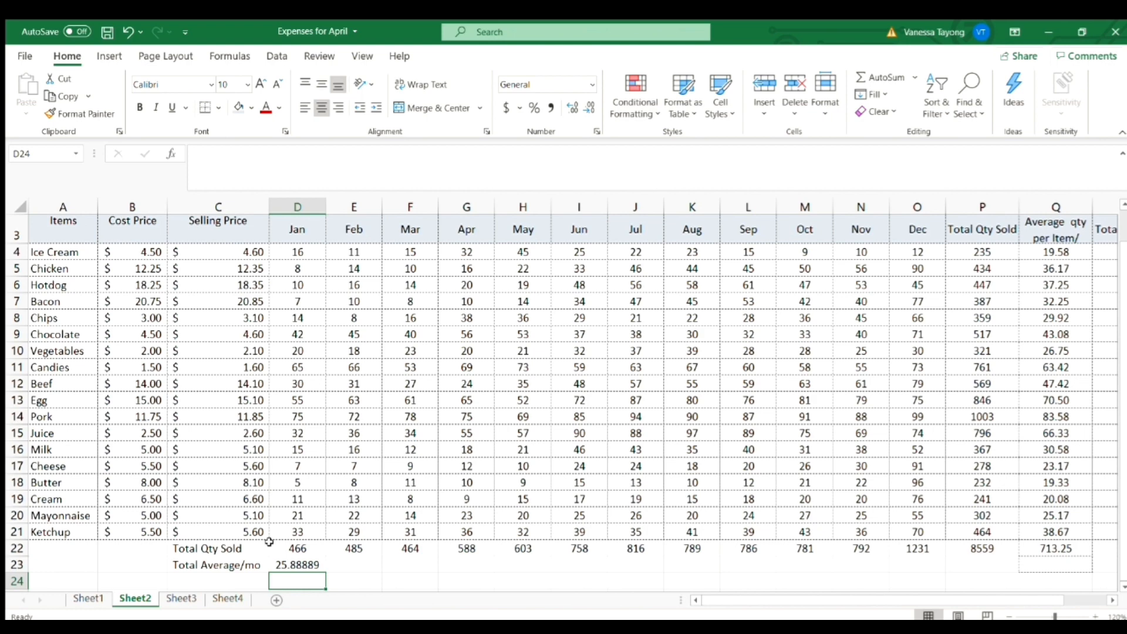
left_click(306, 564)
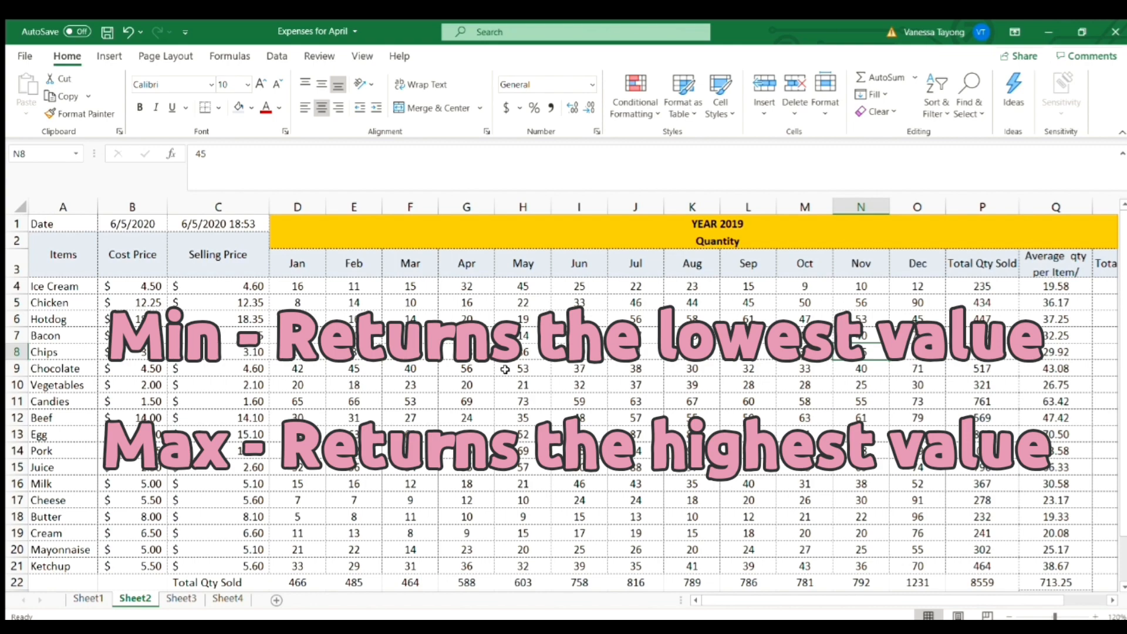
- Find the lowest January quantity in D24 with the MIN function over D4:D21
scroll(505, 369, "down", 1)
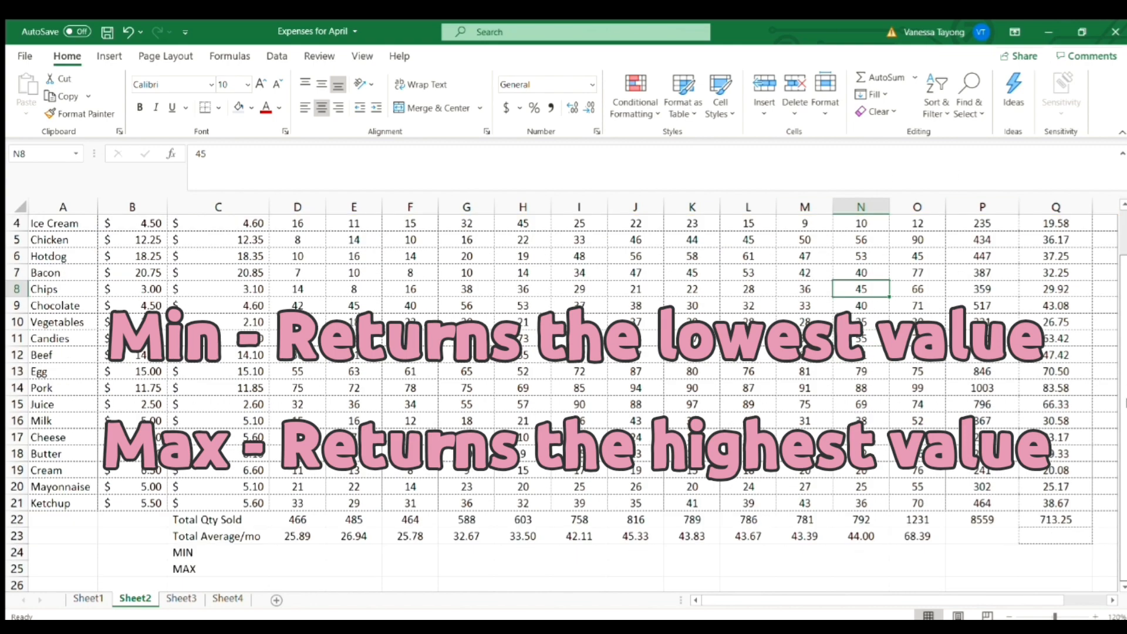
left_click(296, 554)
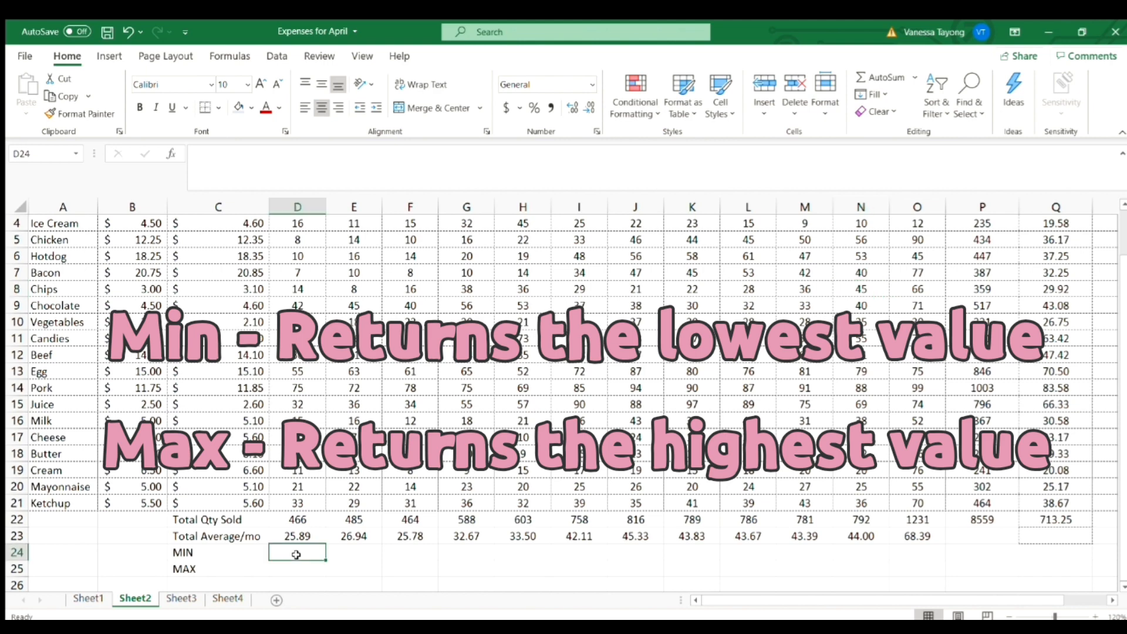
type("=MIN(")
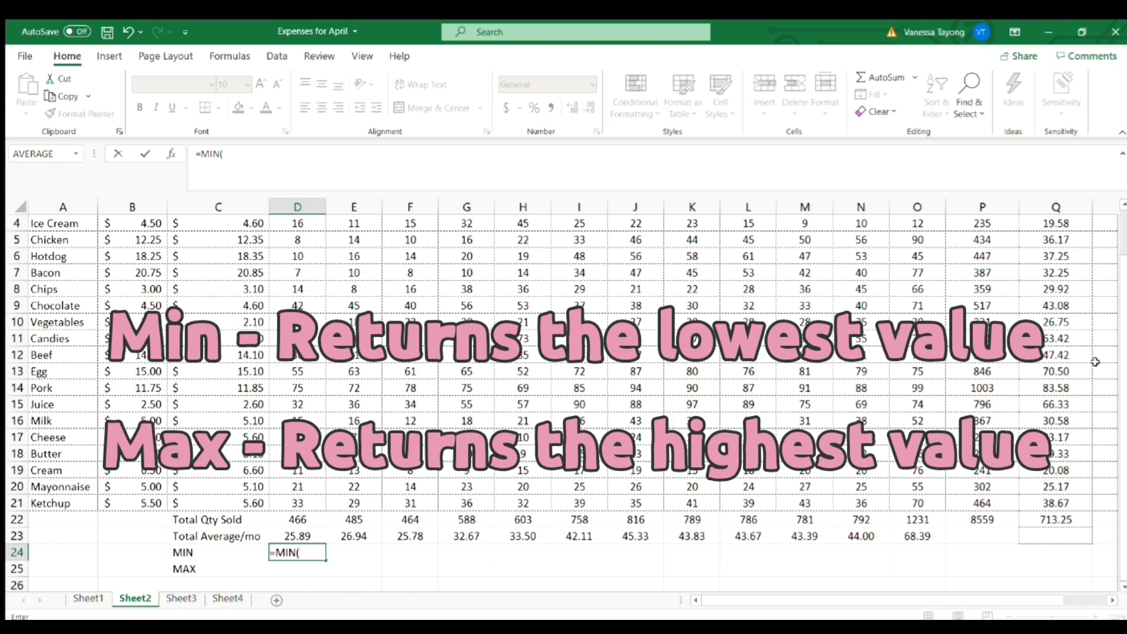
scroll(372, 530, "up", 1)
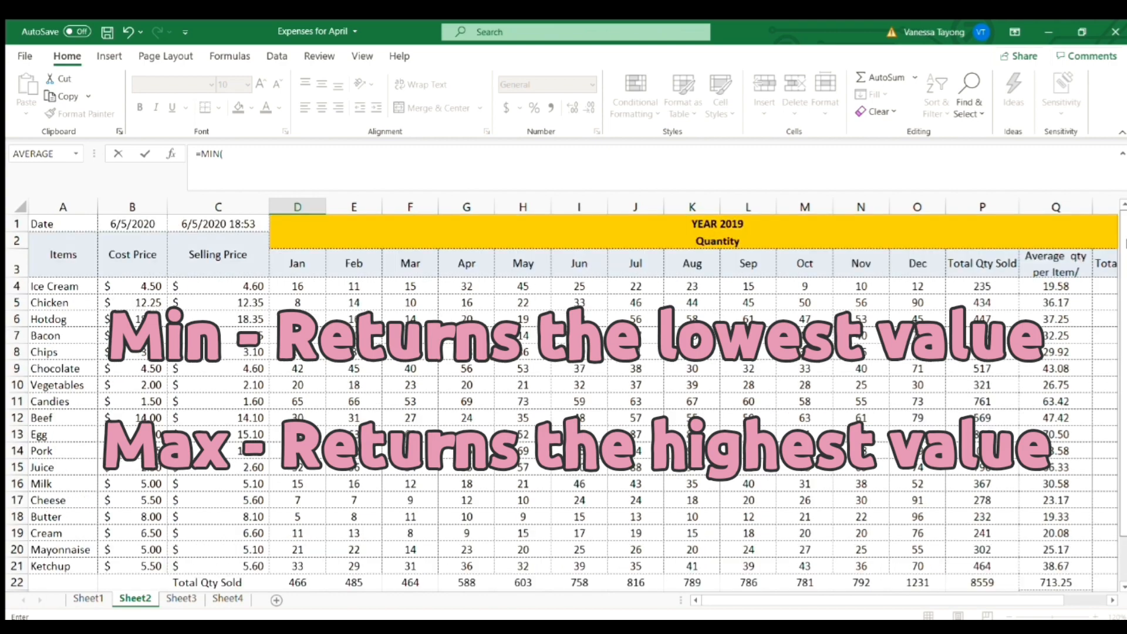
left_click(314, 288)
key("ctrl+shift+Down")
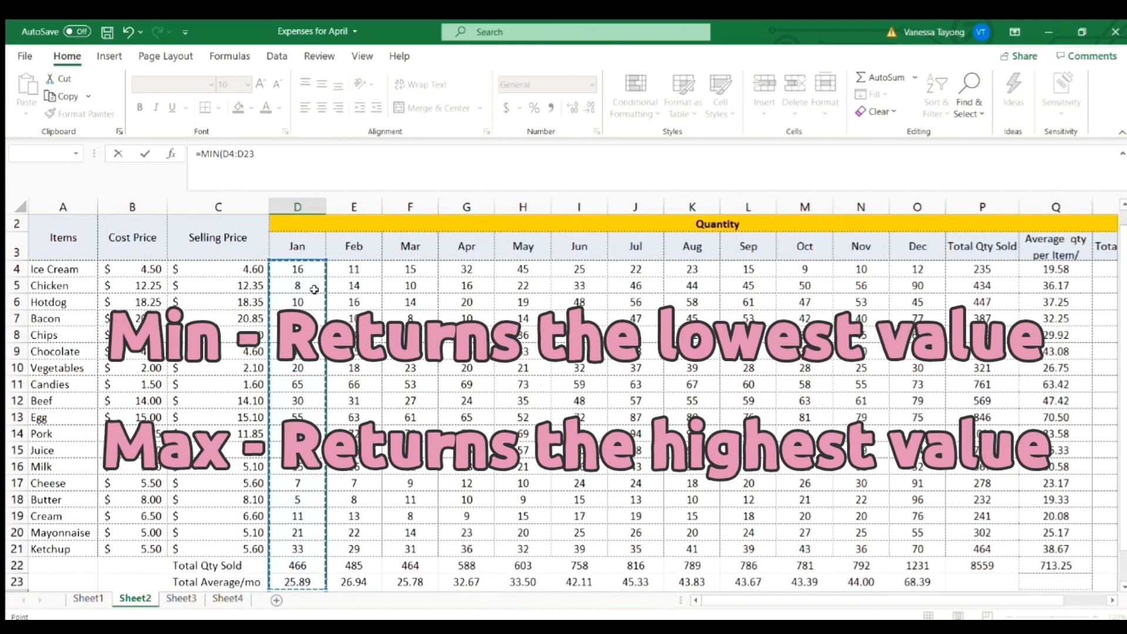
key("shift+Up")
key("shift+Up")
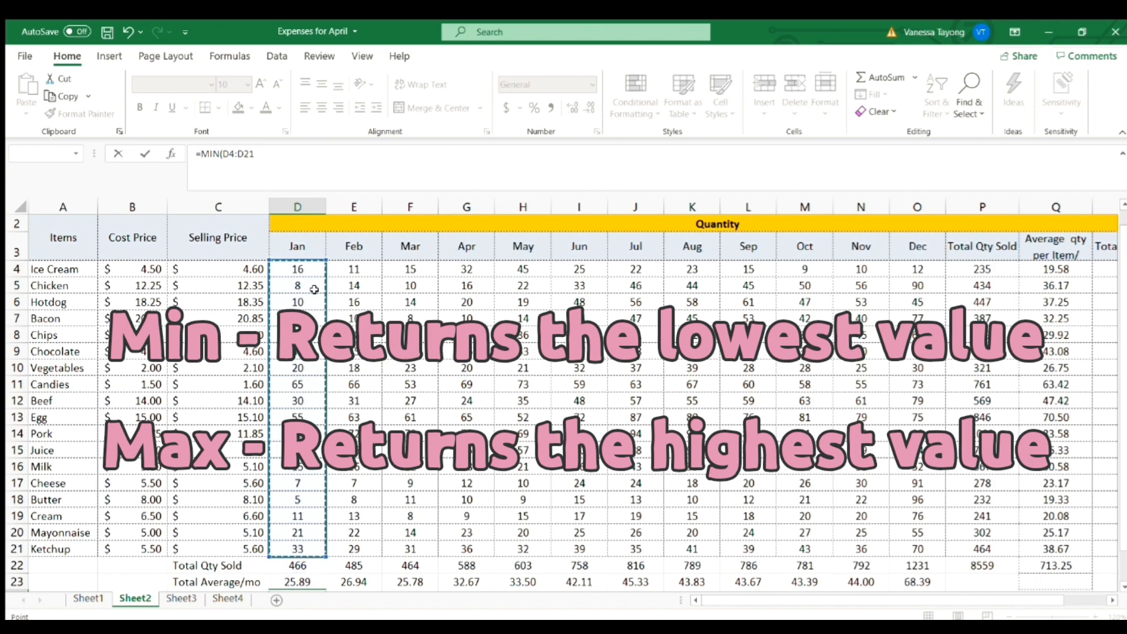
key("Return")
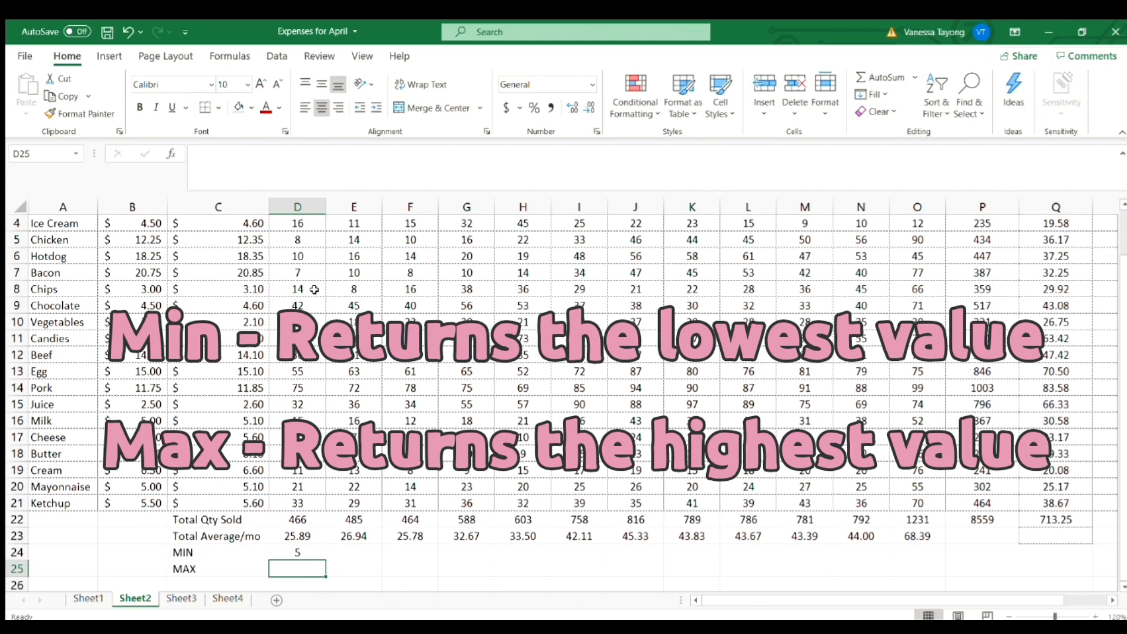
- Find the highest January quantity in D25 with the MAX function over D4:D21
left_click(317, 550)
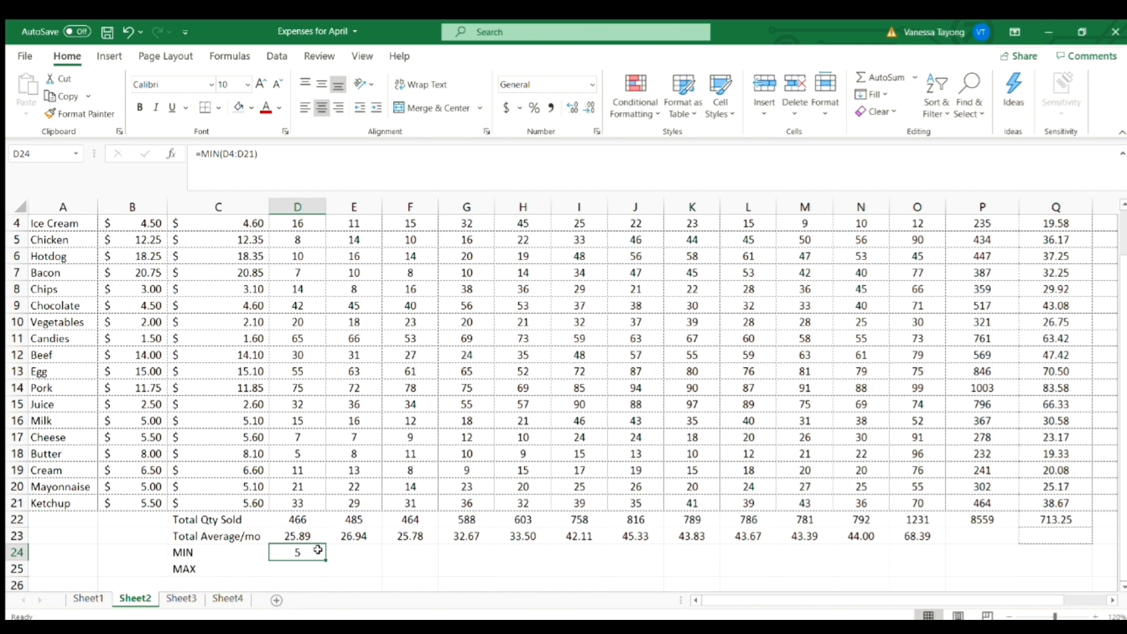
key("Down")
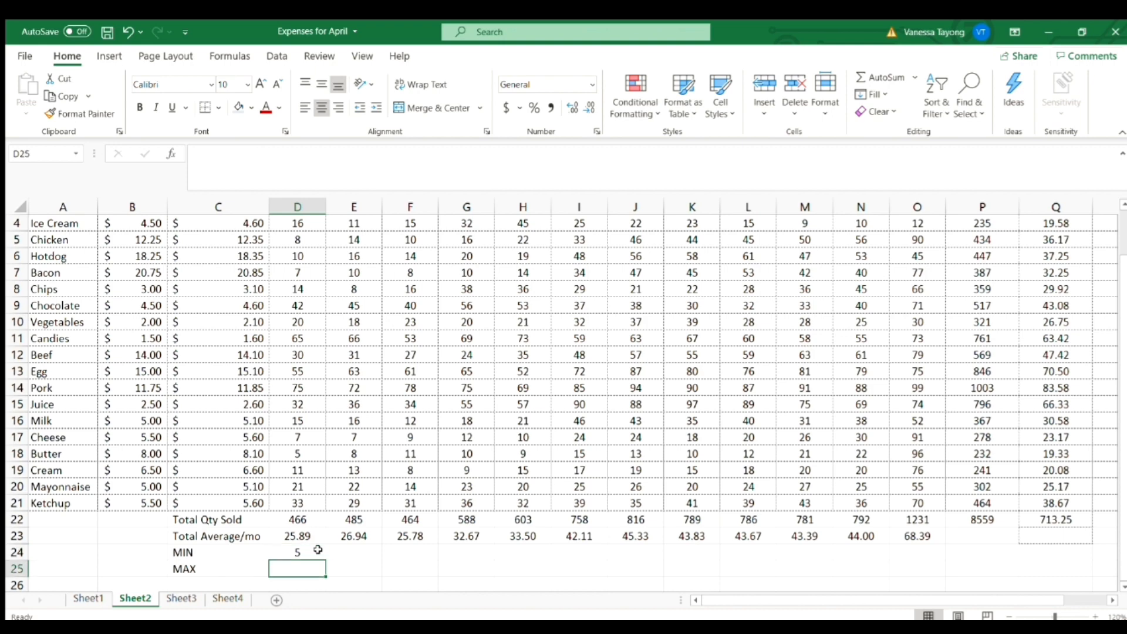
type("=MA")
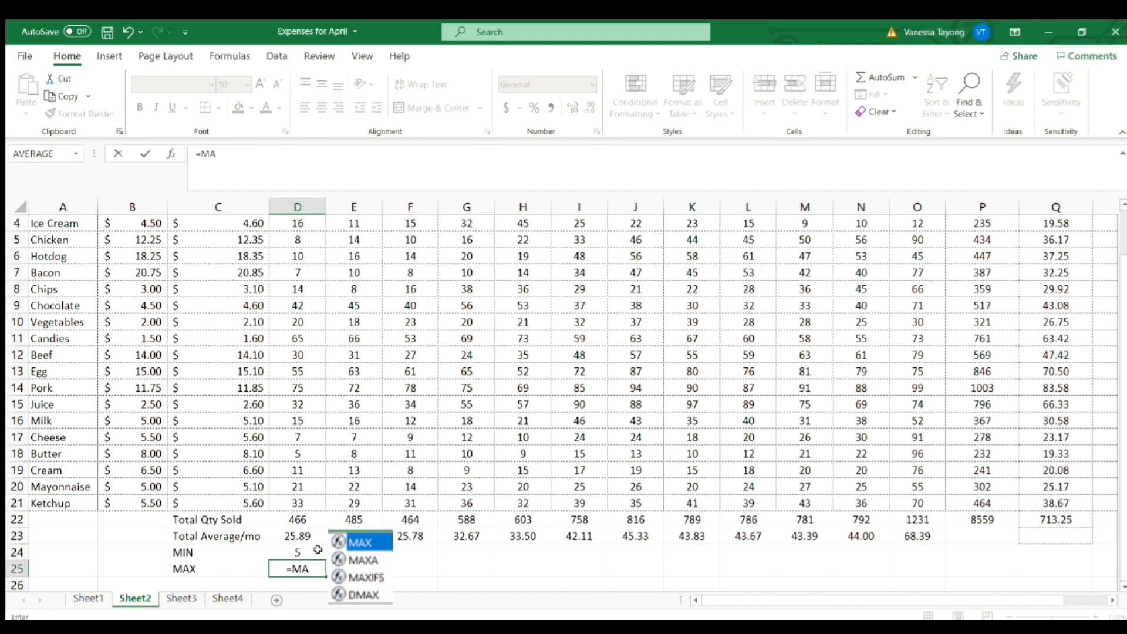
type("X(")
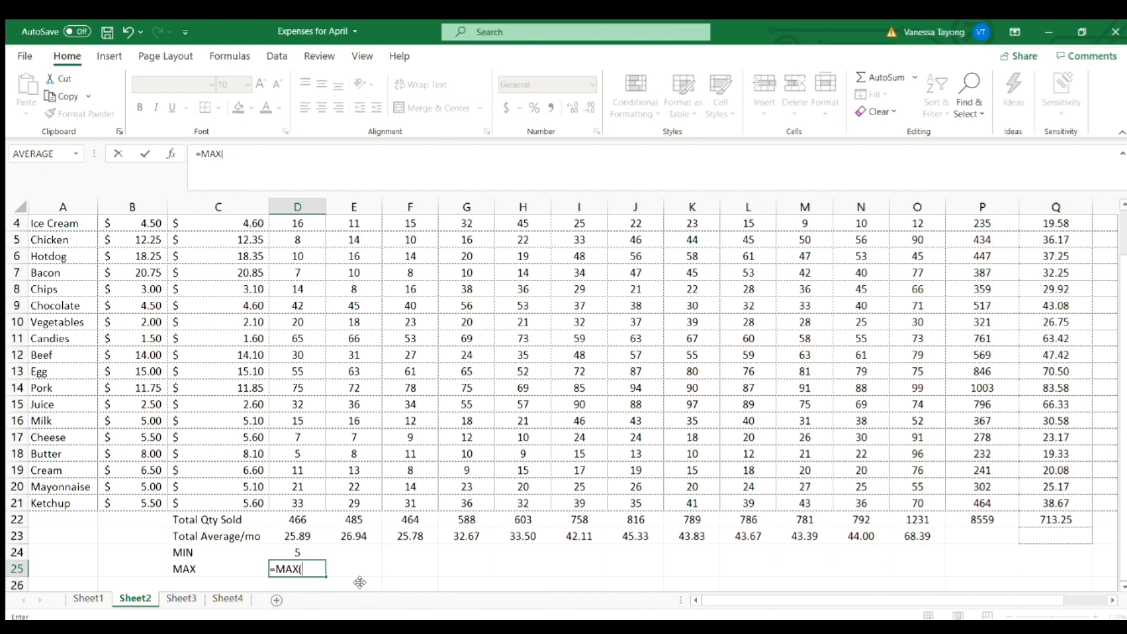
scroll(1120, 220, "up", 1)
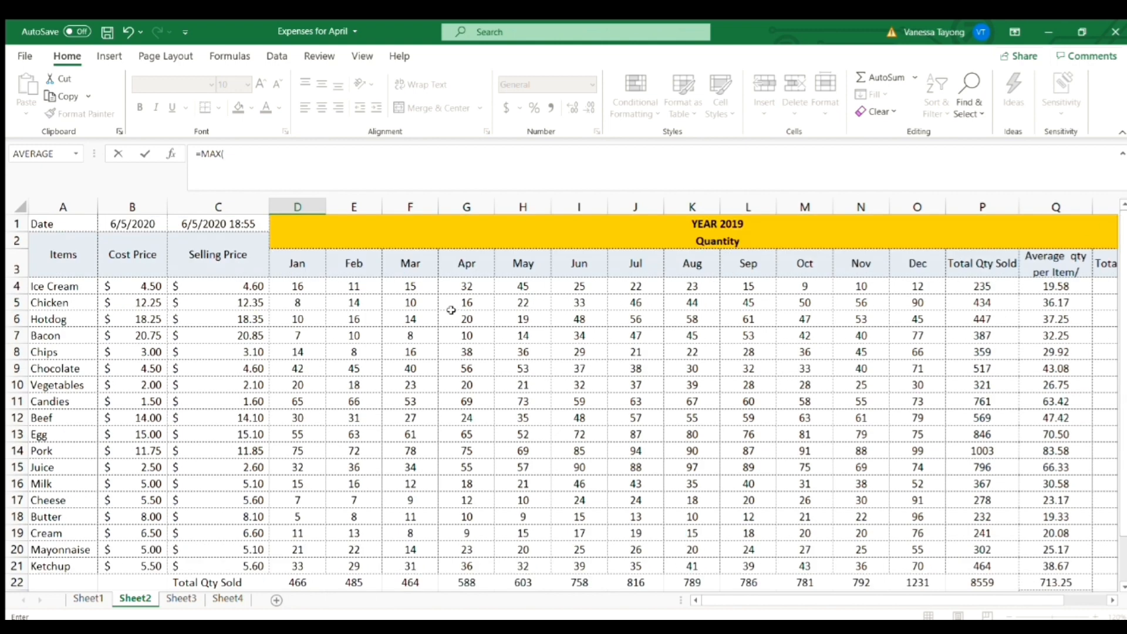
left_click(312, 283)
key("ctrl+shift+Down")
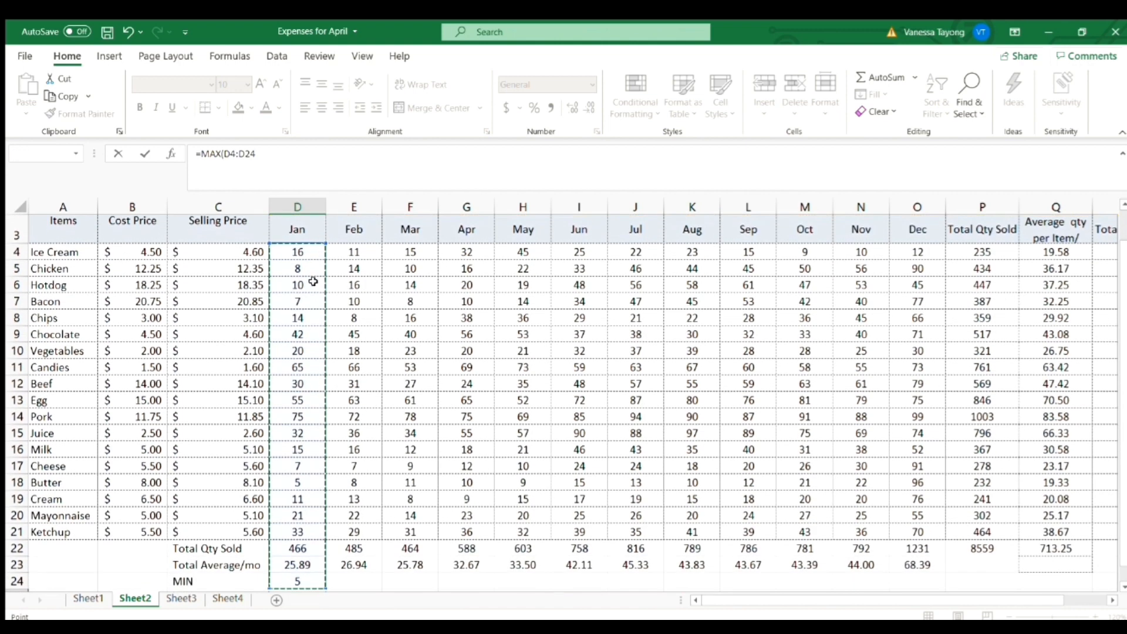
key("shift+Up")
key("shift+Up")
key("shift+Up")
key("Return")
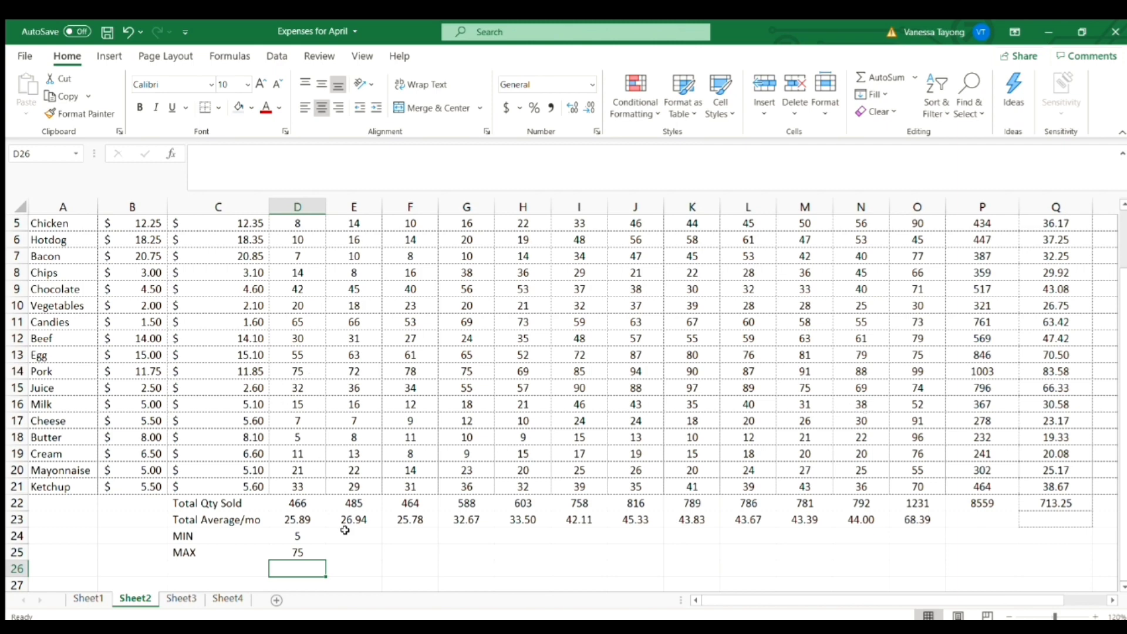
- Fill the MIN and MAX formulas from D24:D25 across the months to column O
left_click_drag(311, 534, 931, 556)
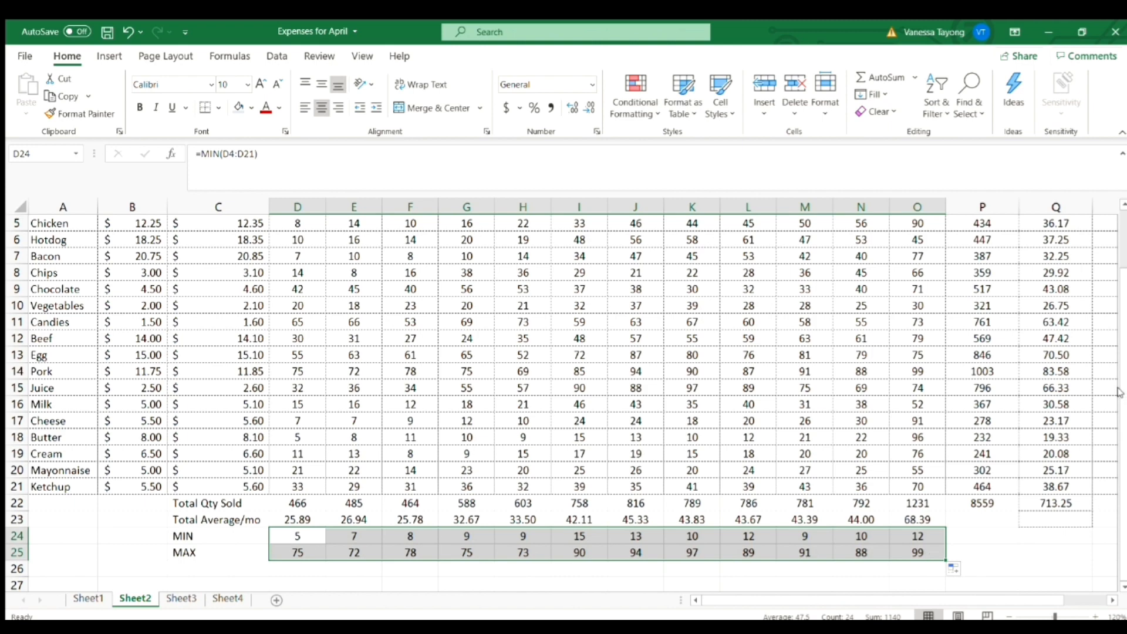
left_click(990, 538)
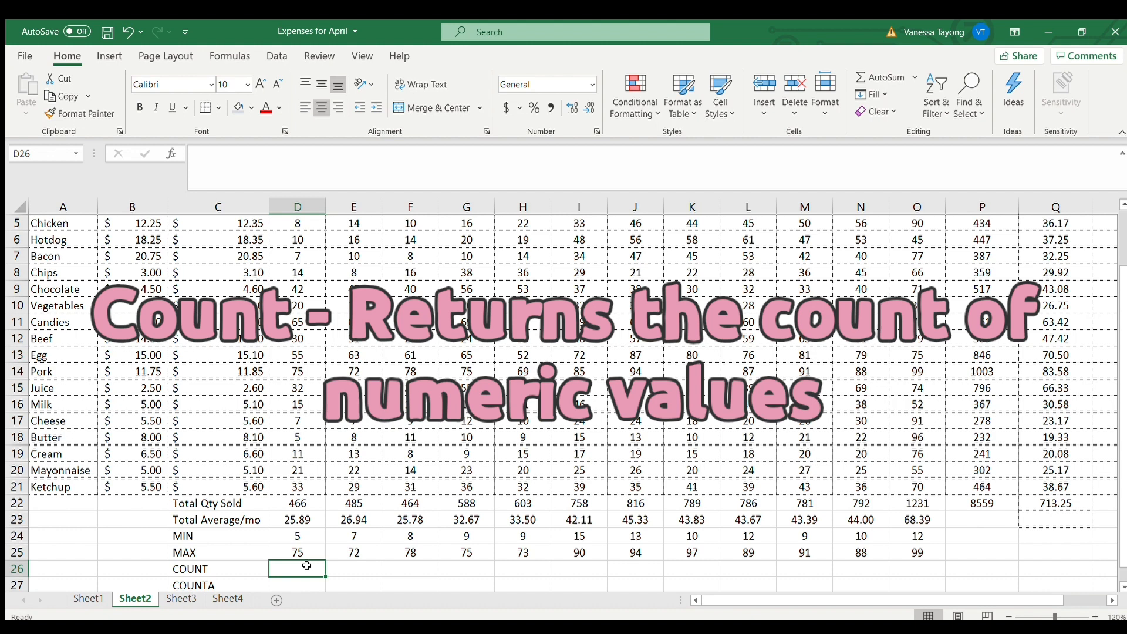
- Count the January quantities in D26 with the COUNT function over D4:D21 and fill it across to O26
type("=COUN")
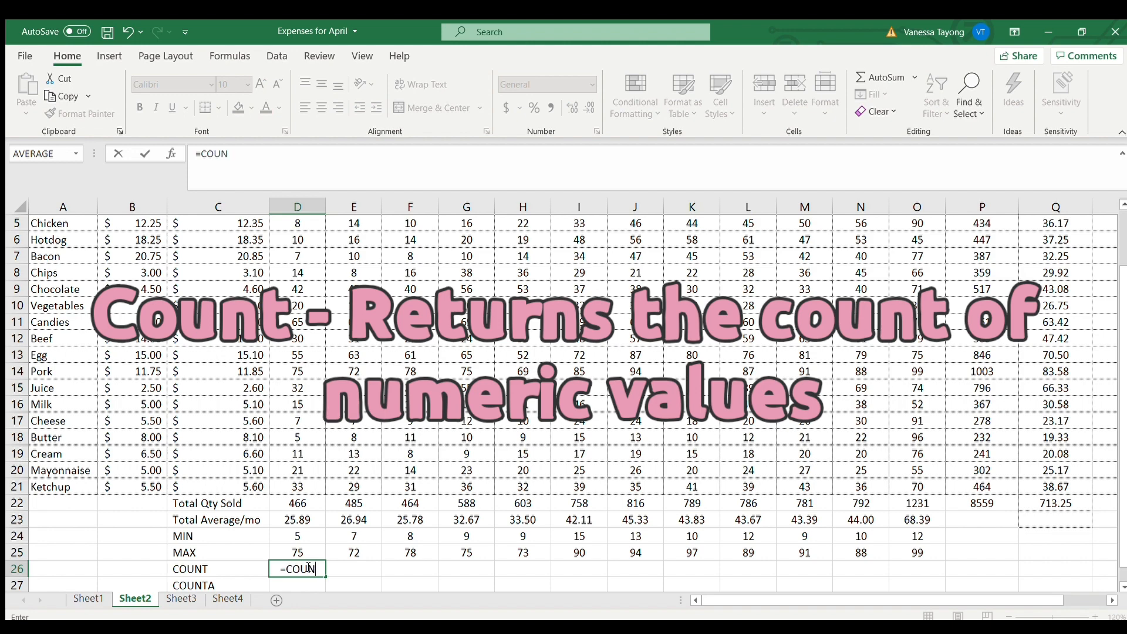
type("T(")
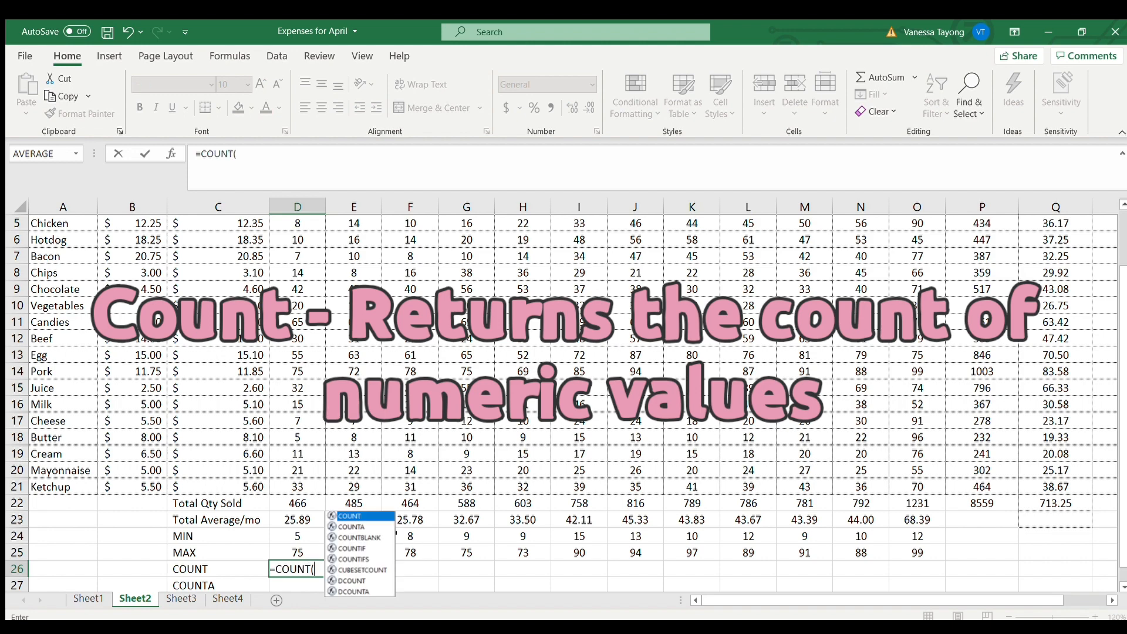
scroll(1120, 489, "up", 2)
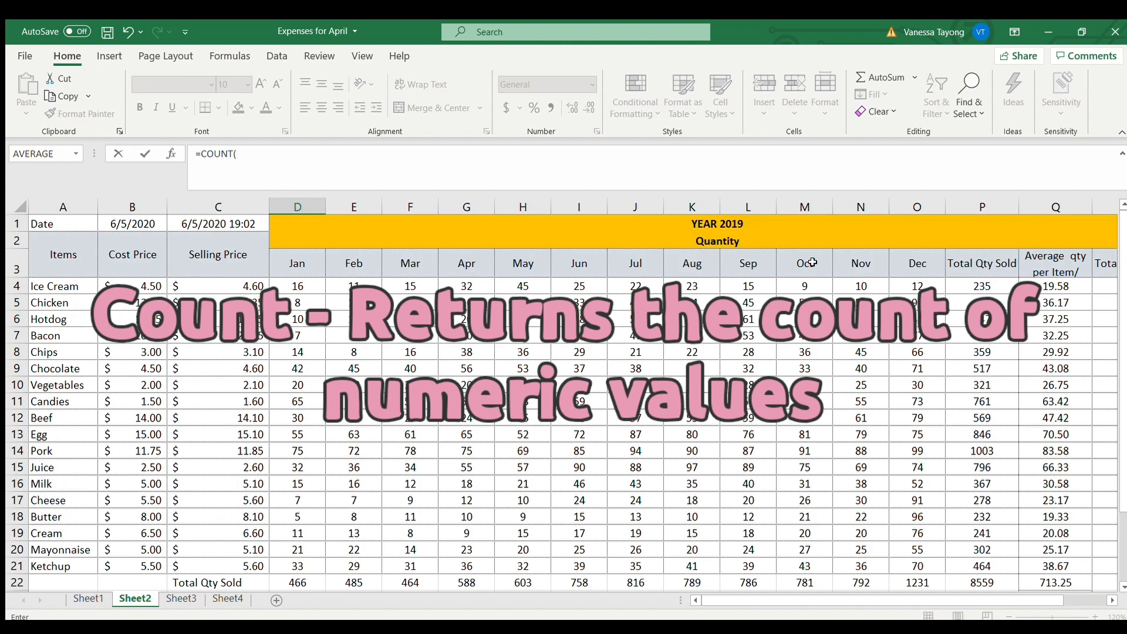
left_click(306, 281)
key("ctrl+shift+Down")
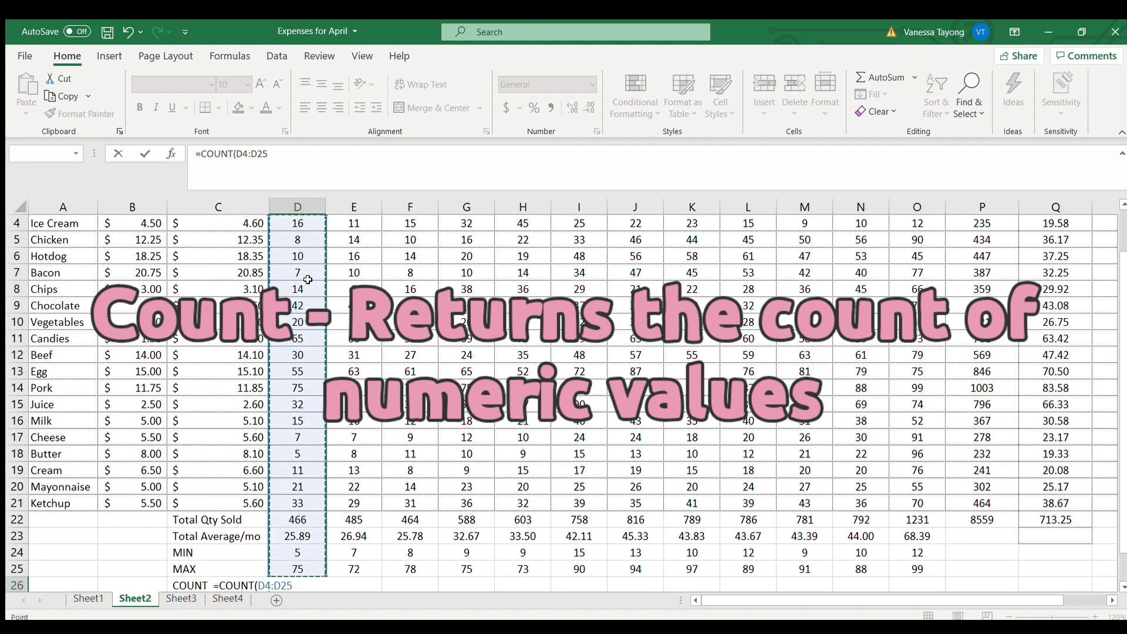
key("shift+Up")
key("shift+Up")
key("shift+Up")
key("shift+Up")
key("Return")
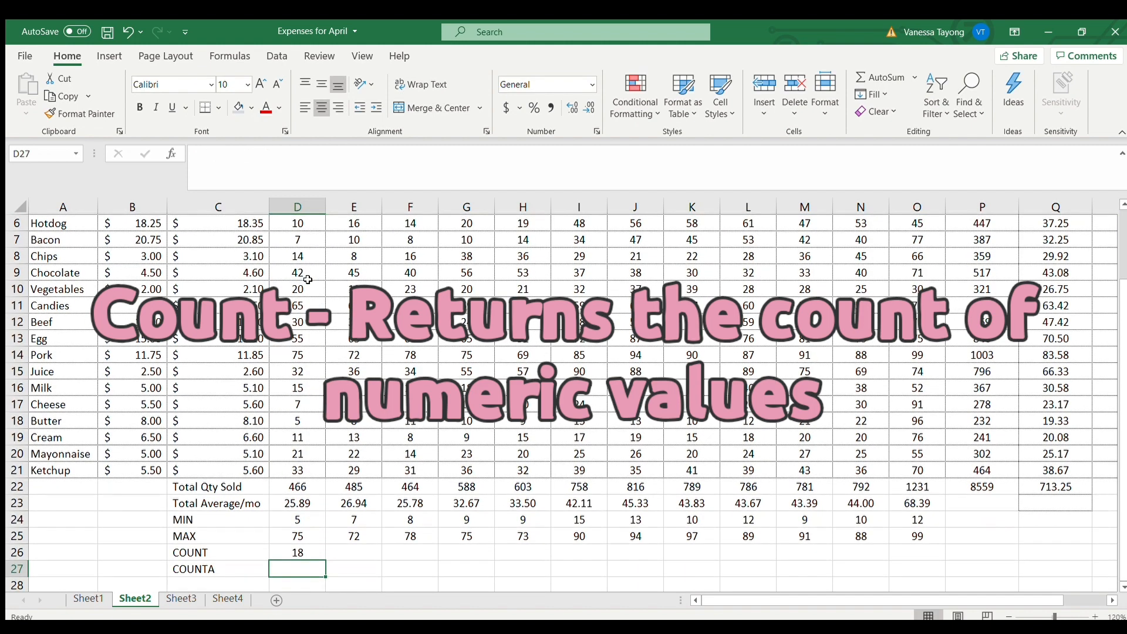
left_click(299, 551)
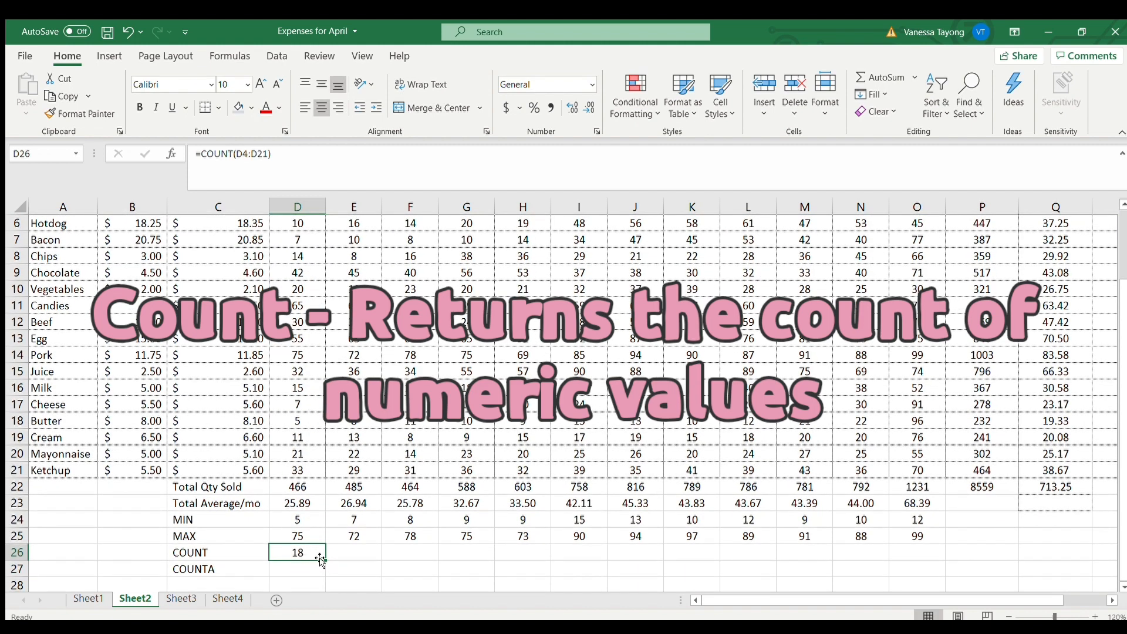
left_click_drag(326, 560, 922, 513)
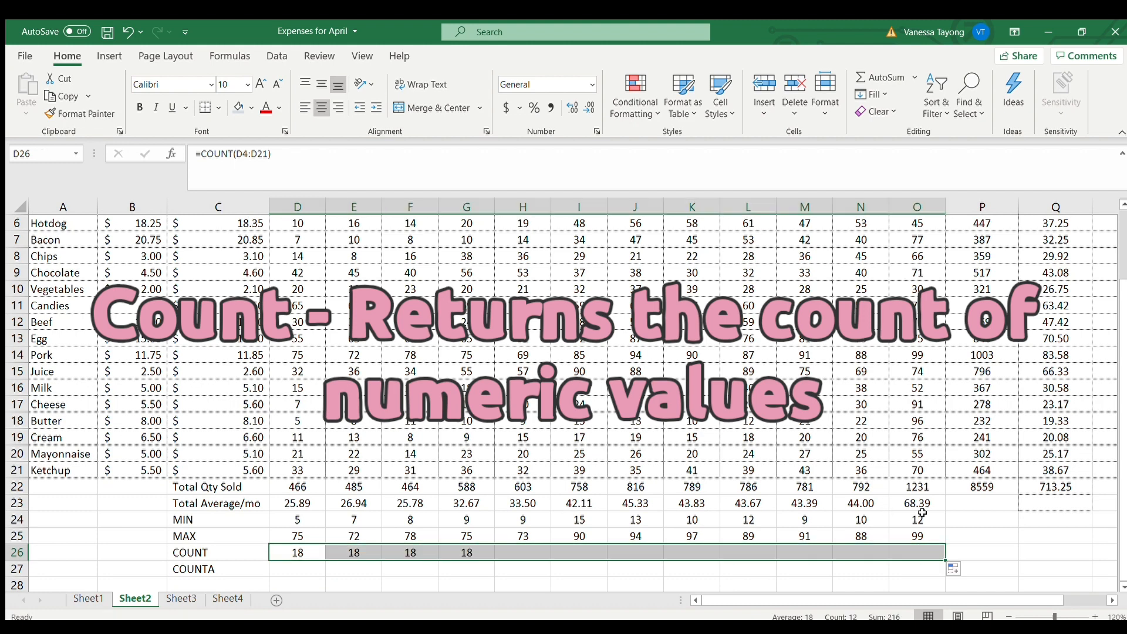
- Count the numeric values of the whole table in A26 with the COUNT function over A1:R21
left_click(47, 551)
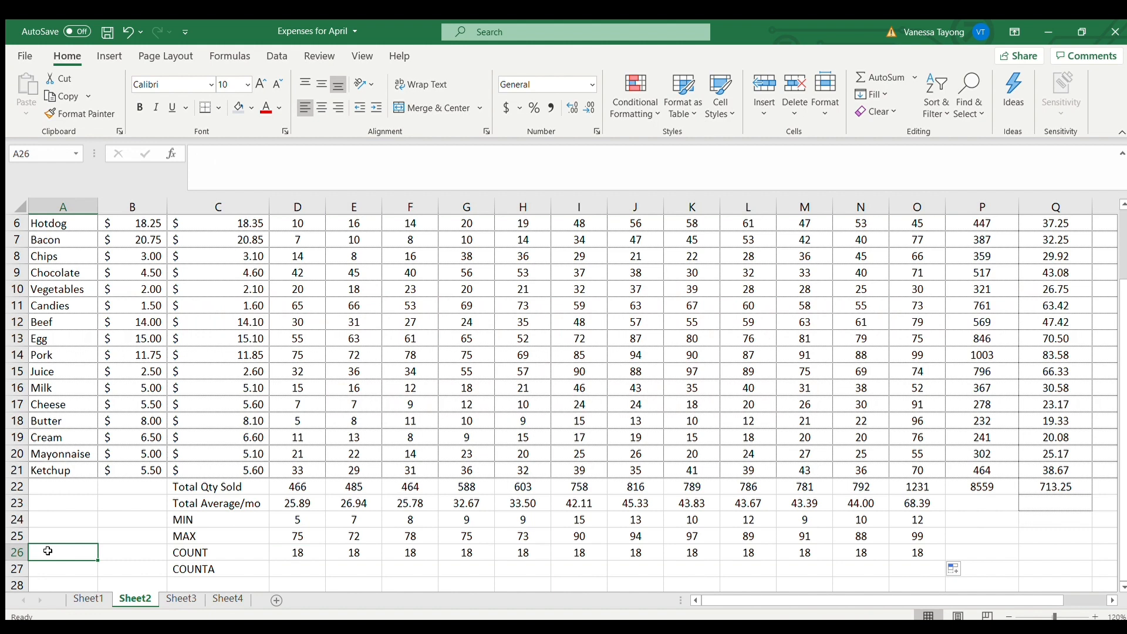
type("=COUNT")
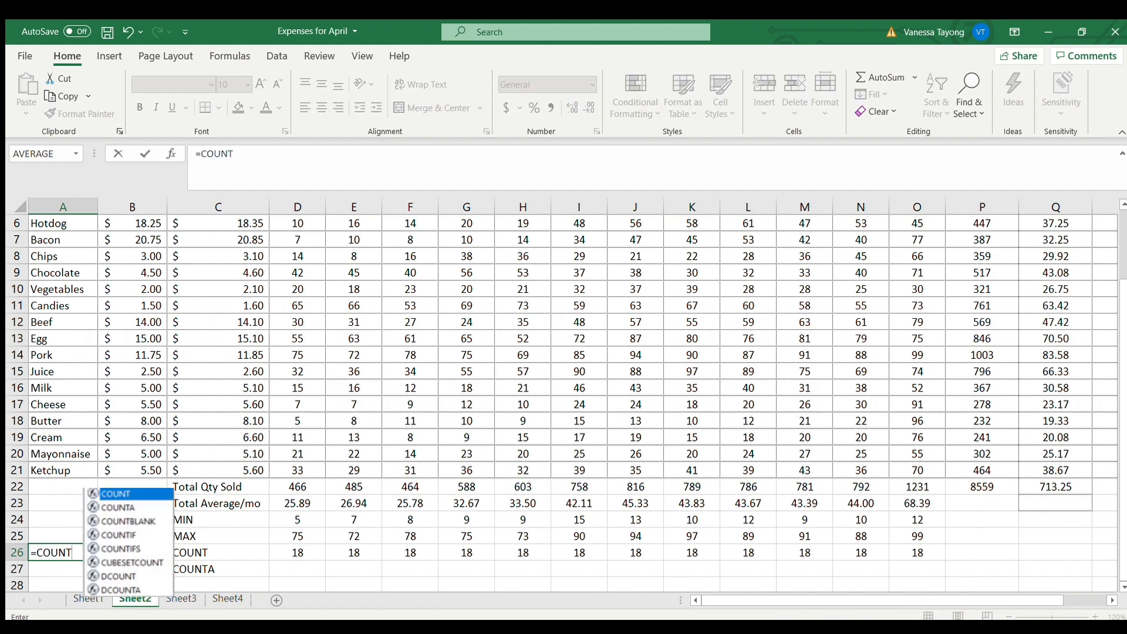
type("(")
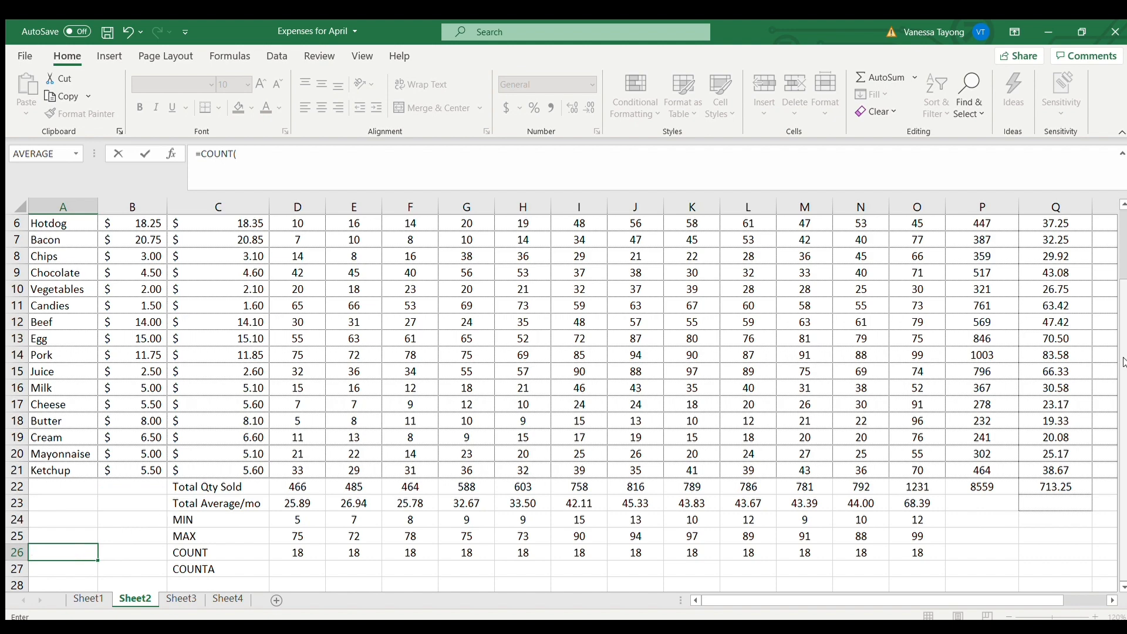
scroll(1111, 246, "up", 2)
left_click(52, 224)
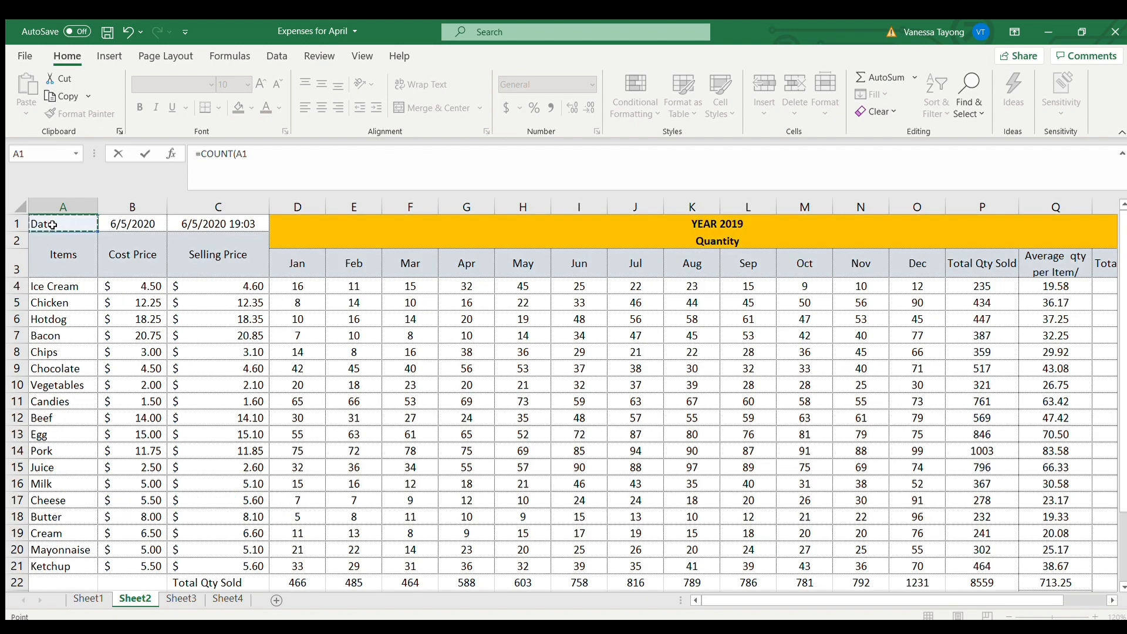
key("shift+Down")
key("shift+Down")
key("shift+Down")
key("shift+Down")
key("shift+Down")
key("shift+Down")
key("shift+Down")
key("shift+Down")
key("shift+Down")
key("shift+Down")
key("shift+Down")
key("shift+Down")
key("shift+Down")
key("shift+Down")
key("shift+Down")
key("shift+Down")
key("shift+Down")
key("shift+Down")
key("shift+Down")
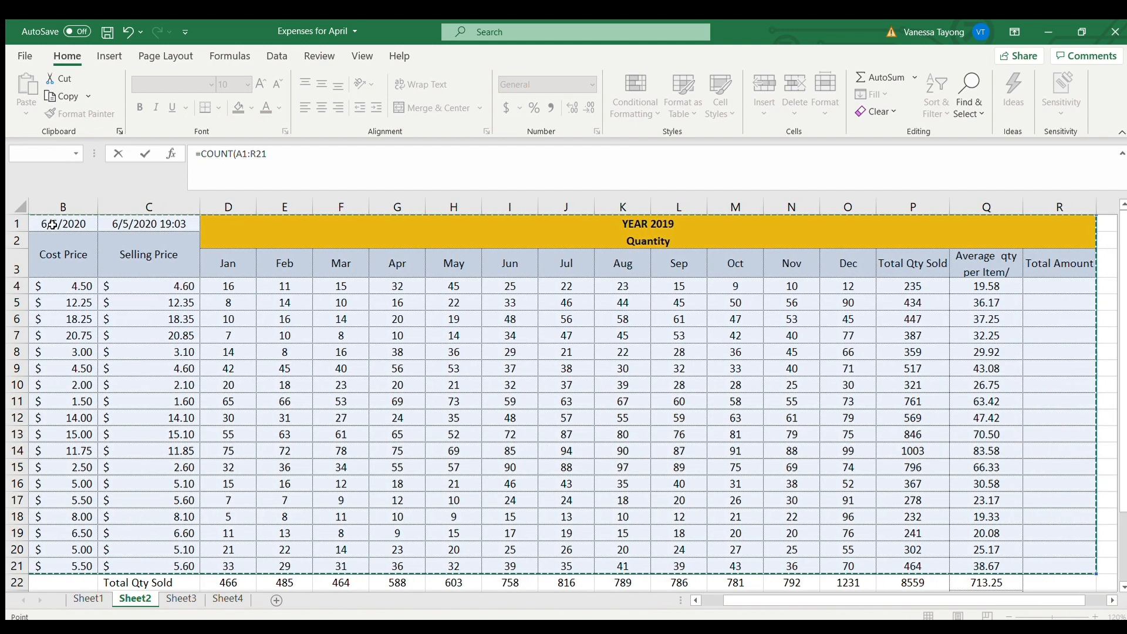
key("ctrl+shift+Right")
key("Return")
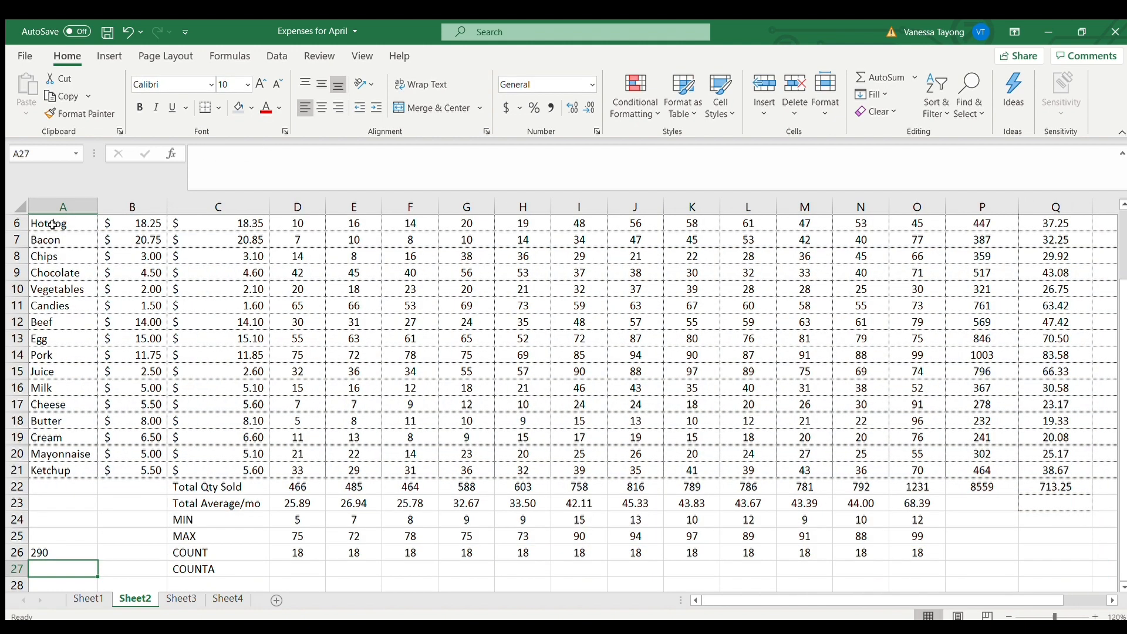
- Count the non-blank January cells, header included, in D27 with the COUNTA function over D3:D21
key("Right")
key("Right")
key("Right")
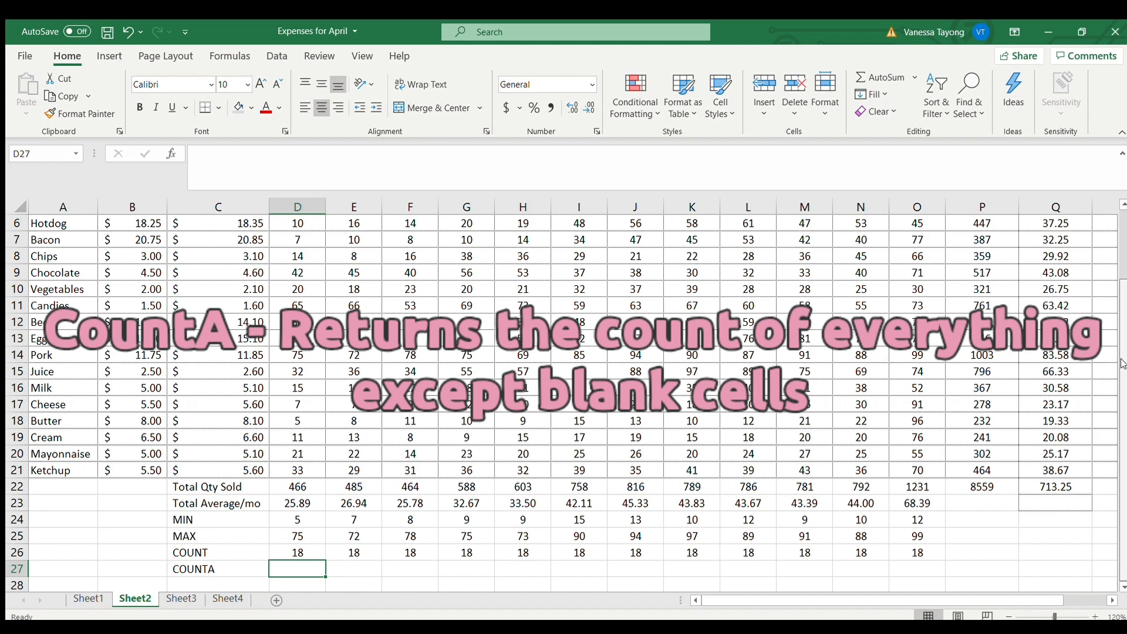
left_click_drag(1122, 364, 1126, 295)
left_click_drag(1124, 374, 1124, 450)
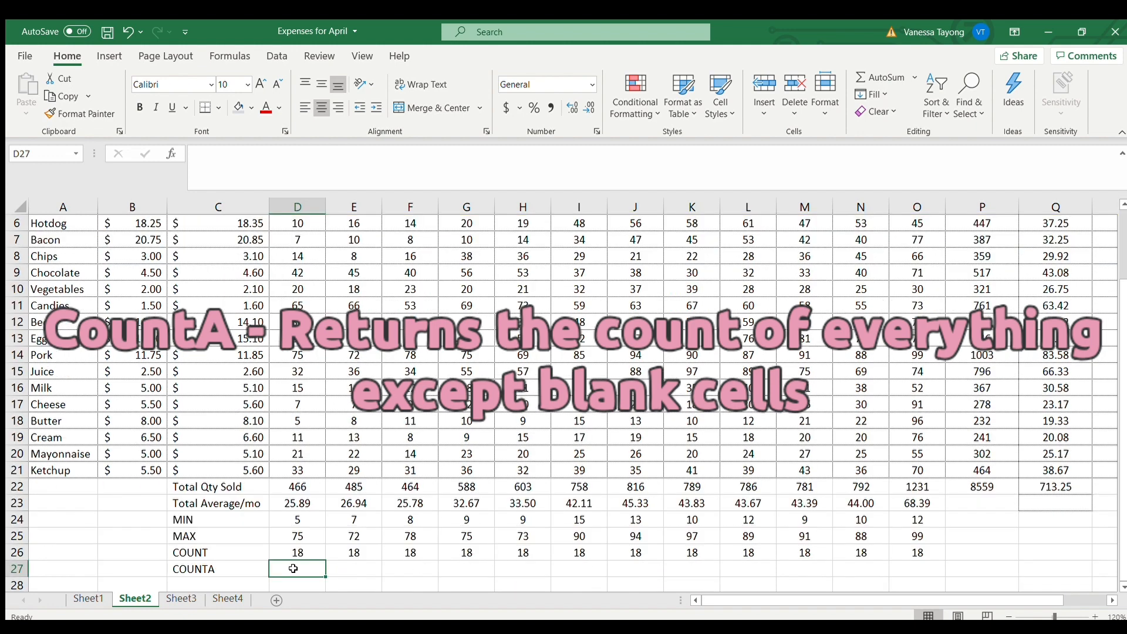
type("=COUNTA")
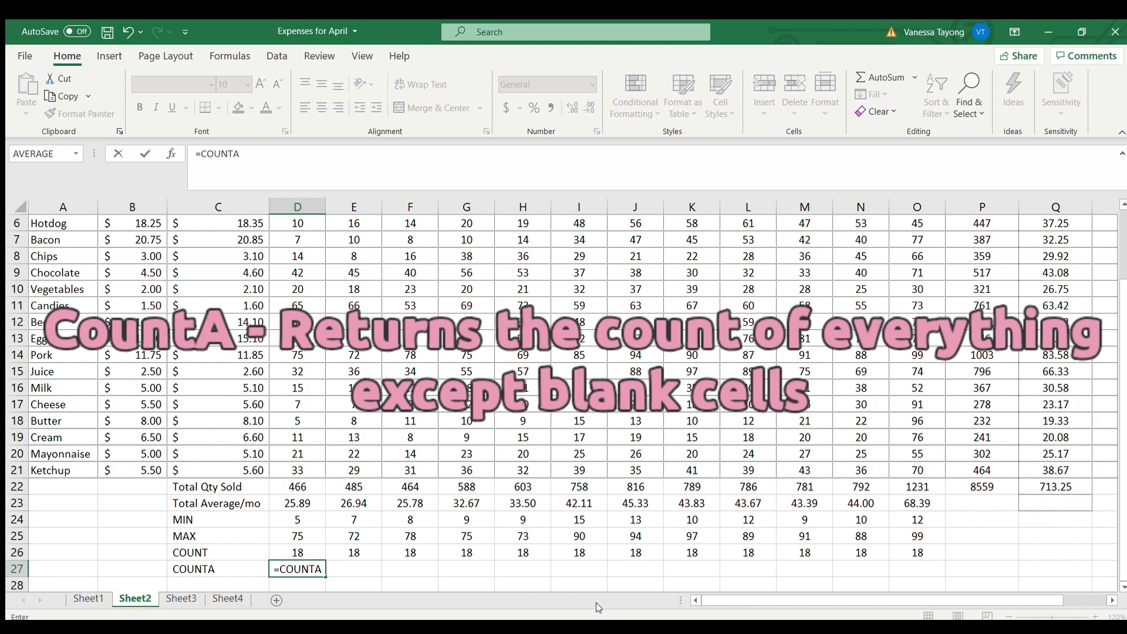
type("(")
scroll(1123, 399, "up", 2)
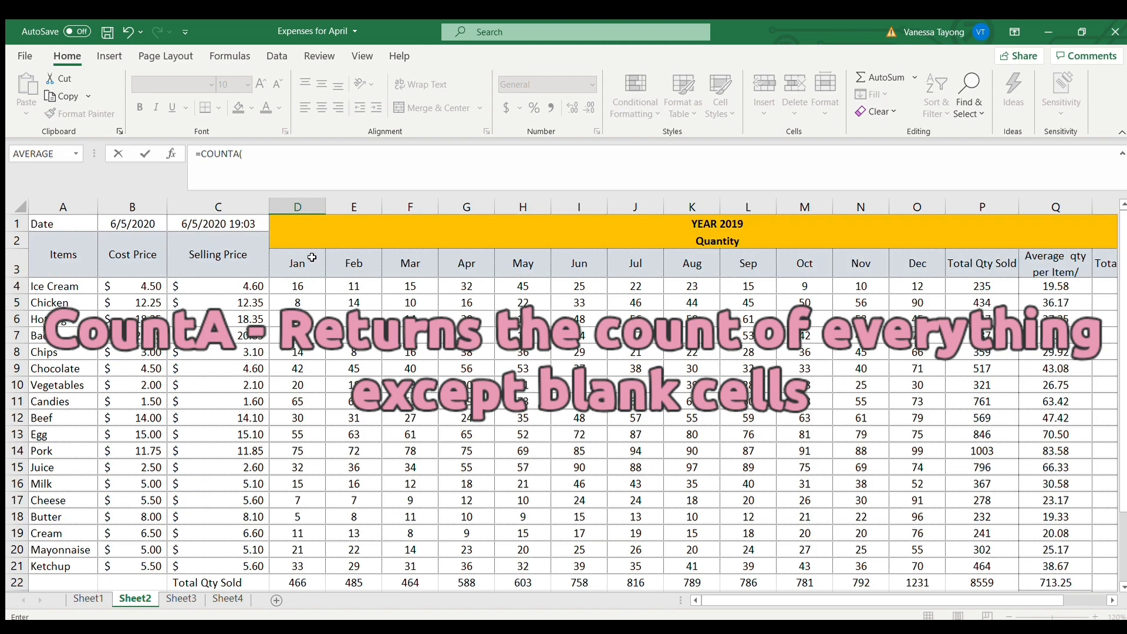
left_click(312, 256)
key("ctrl+shift+Down")
key("shift+Up")
key("shift+Up")
key("shift+Up")
key("shift+Up")
key("shift+Up")
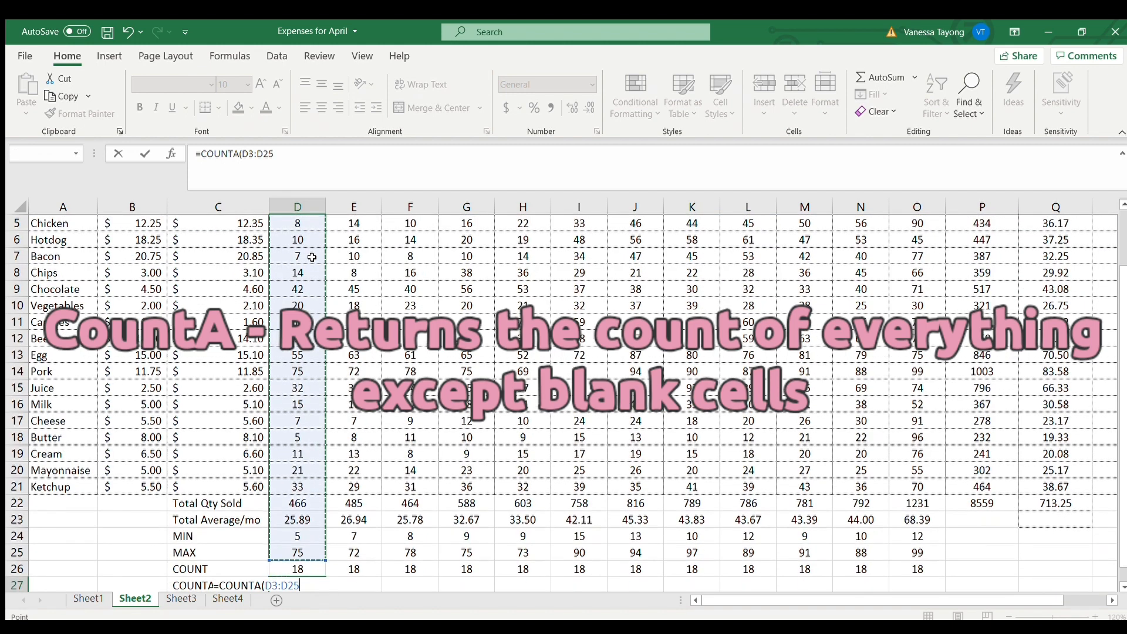
key("Return")
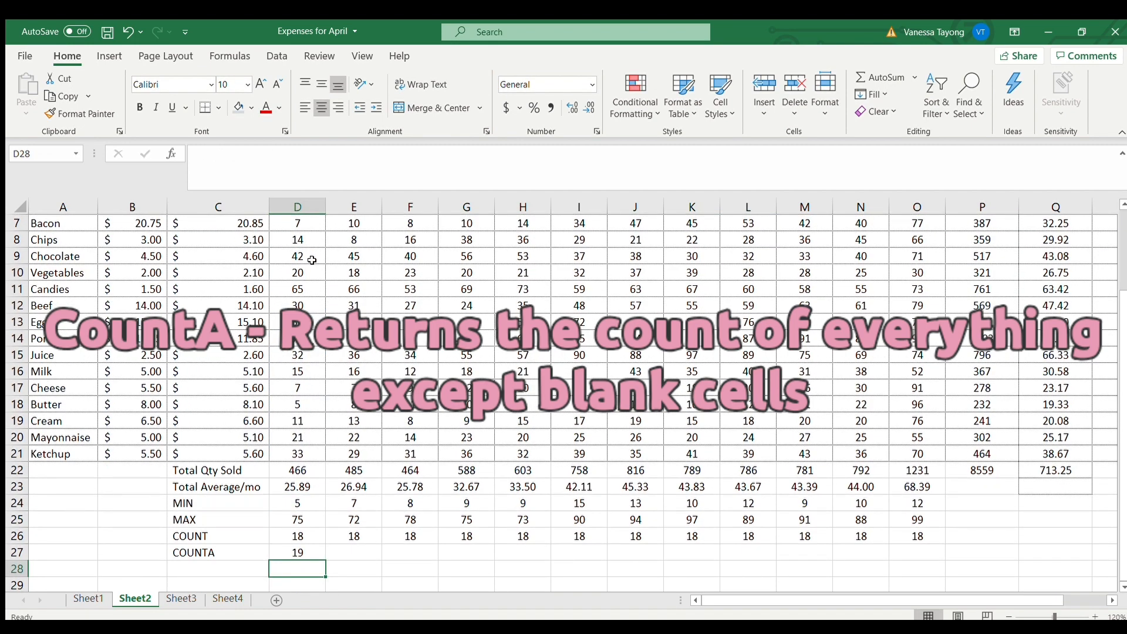
- Fill the COUNTA formula from D27 across the months to O27
left_click(300, 553)
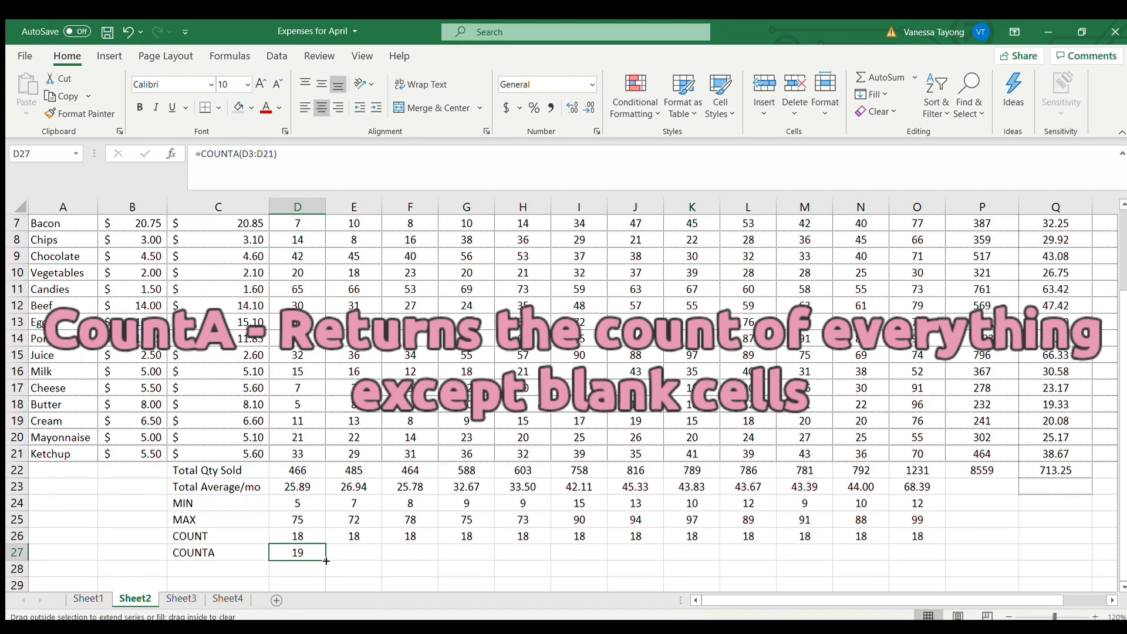
left_click_drag(326, 561, 947, 565)
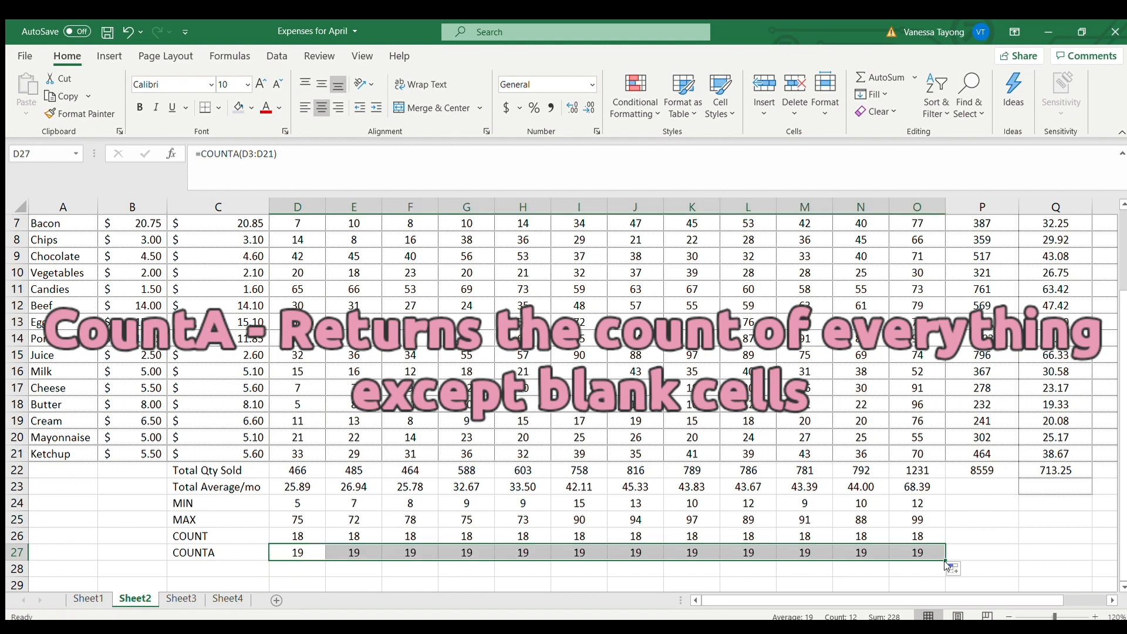
left_click(223, 569)
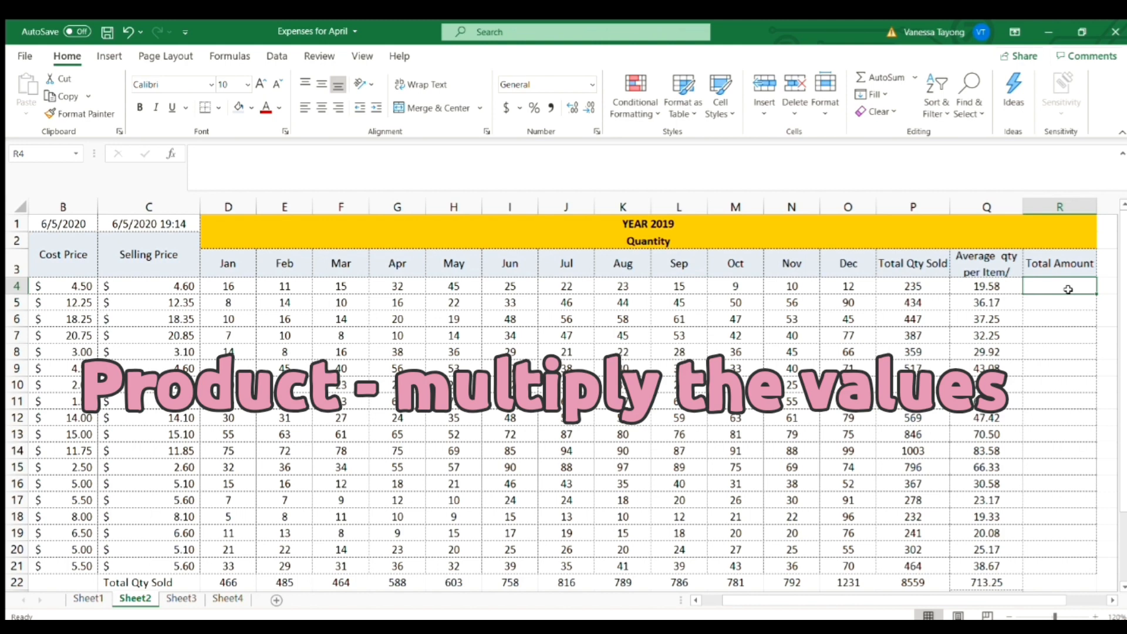
- Calculate the Ice Cream total amount in R4 with the PRODUCT function, multiplying P4 by C4
type("=prod")
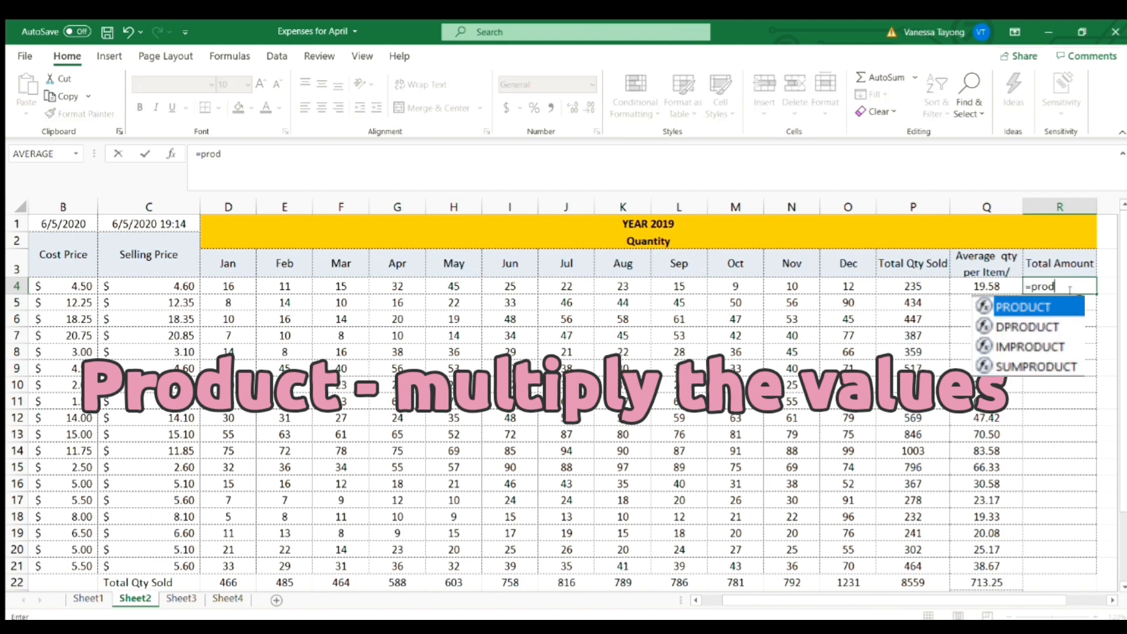
type("uct")
key("Tab")
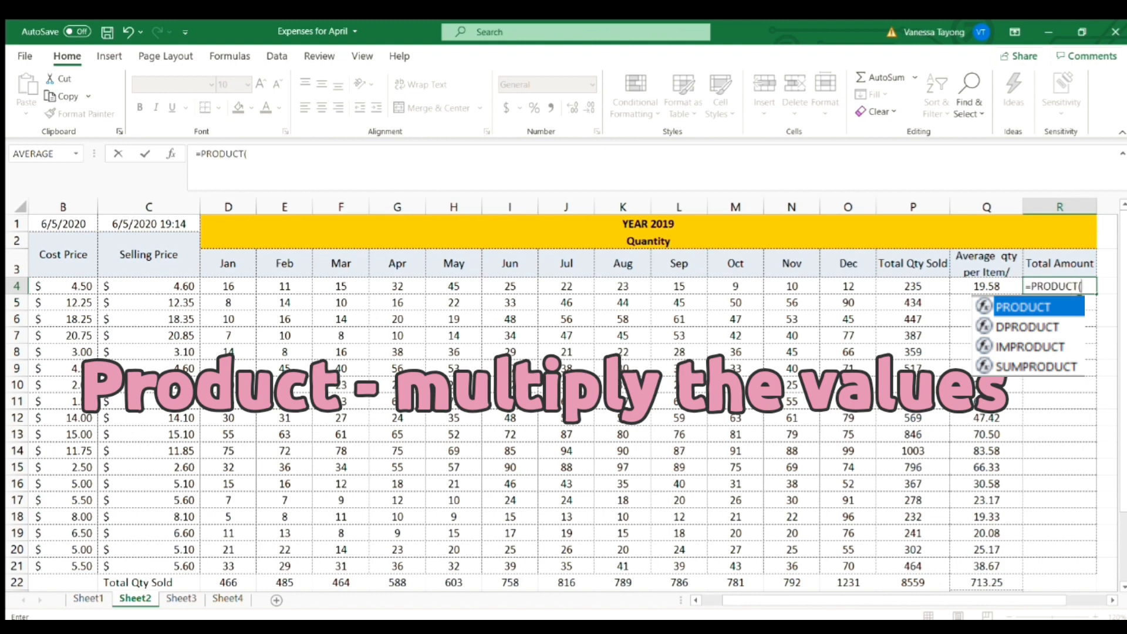
left_click(904, 285)
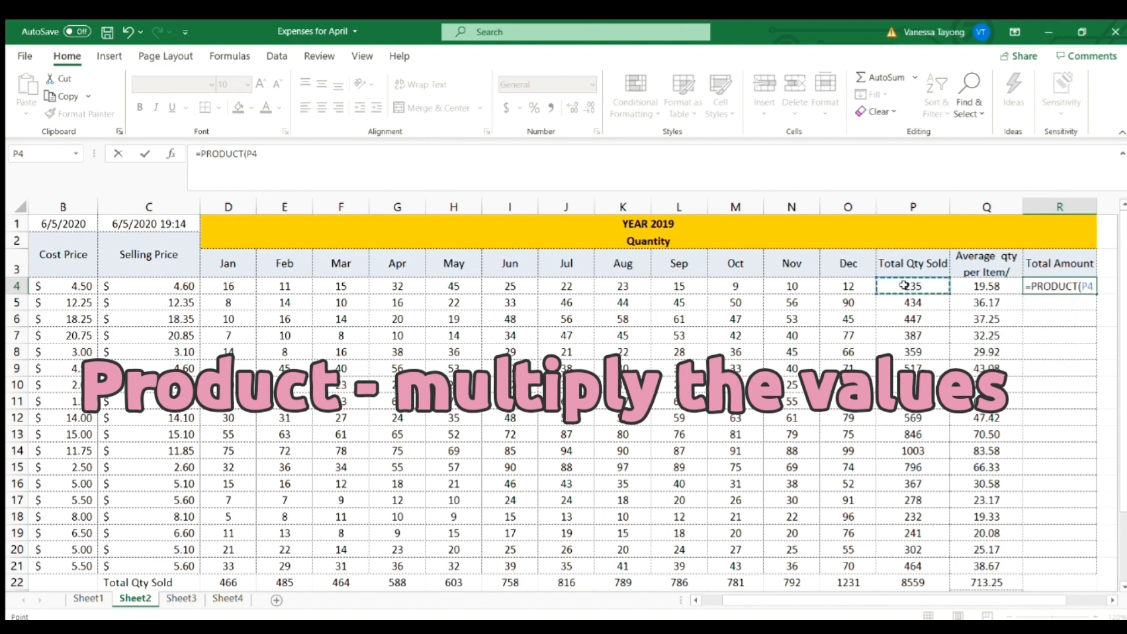
type(",")
left_click(153, 287)
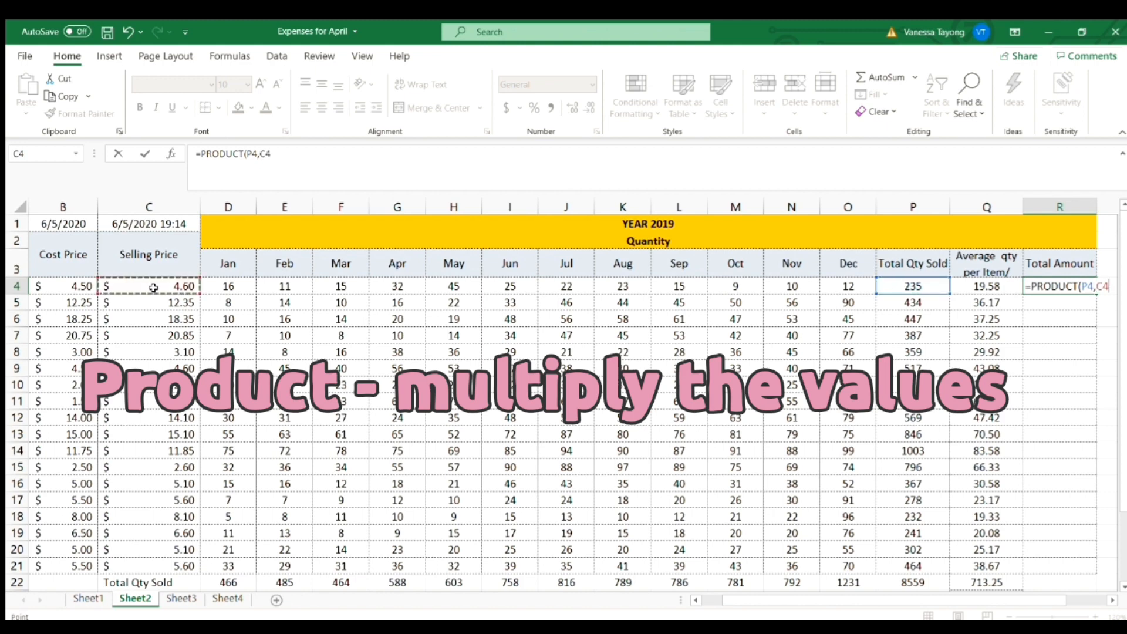
key("Return")
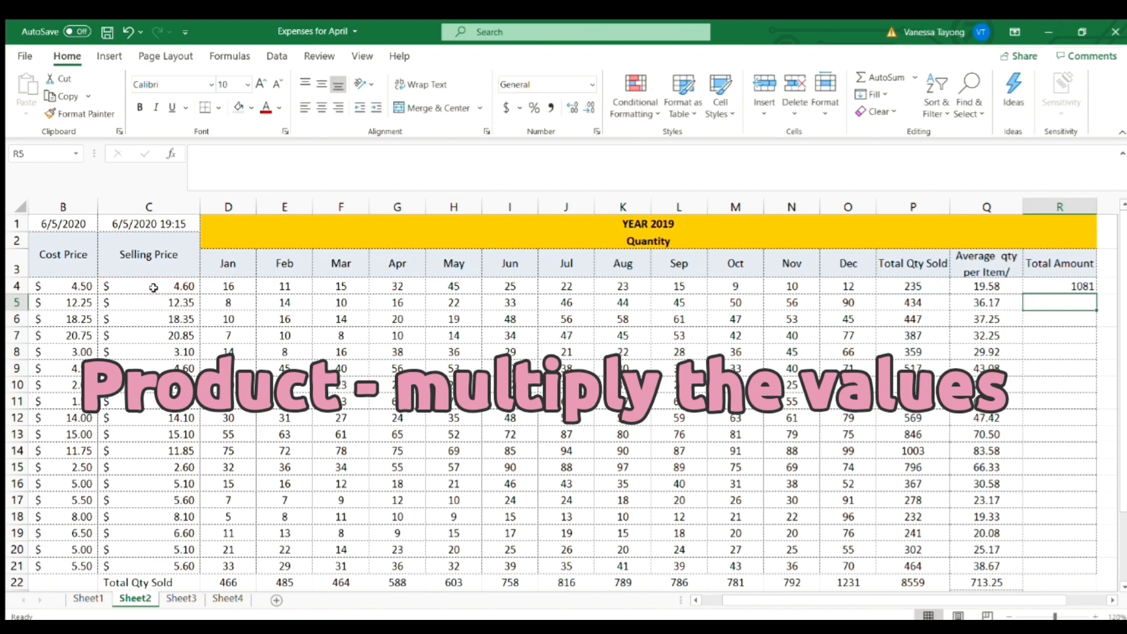
- Fill the PRODUCT formula from R4 down to R21 and apply the dollar accounting format to the amounts
left_click(1079, 286)
left_click_drag(1088, 294, 903, 562)
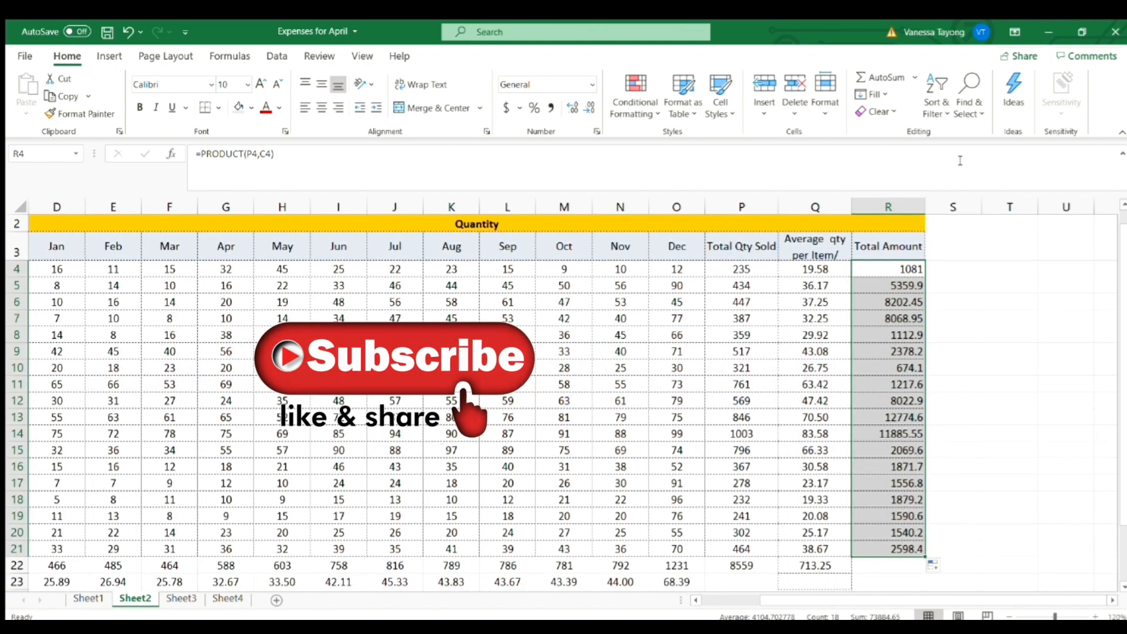
left_click(504, 107)
left_click(986, 346)
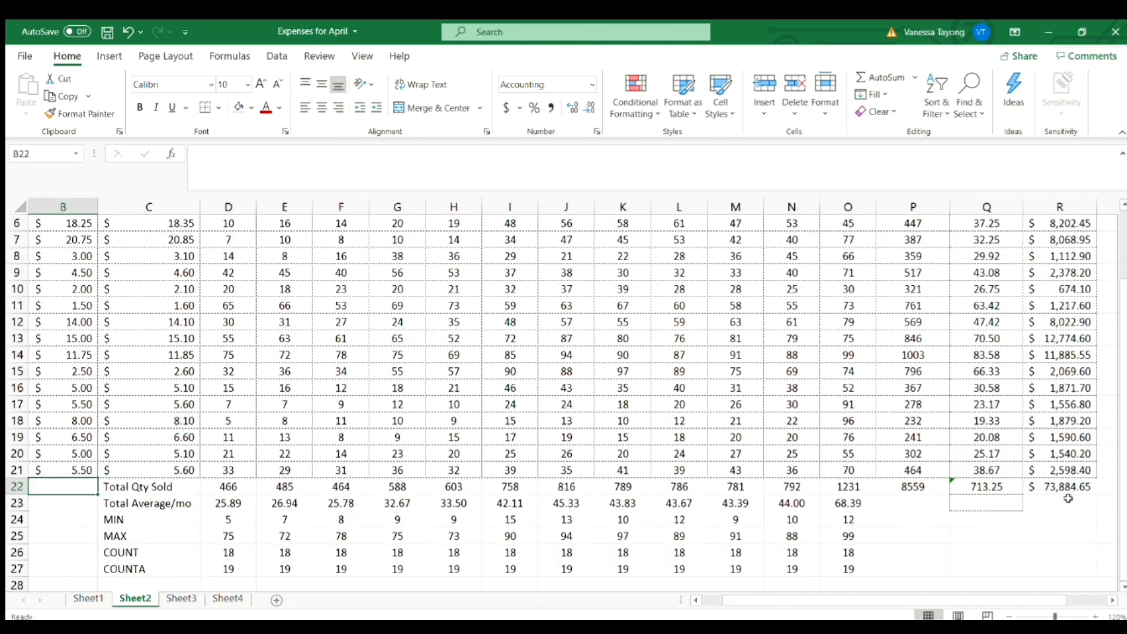
- Begin a SUMPRODUCT formula in B22 with the selling prices C4:C21 as its first array
left_click(1086, 488)
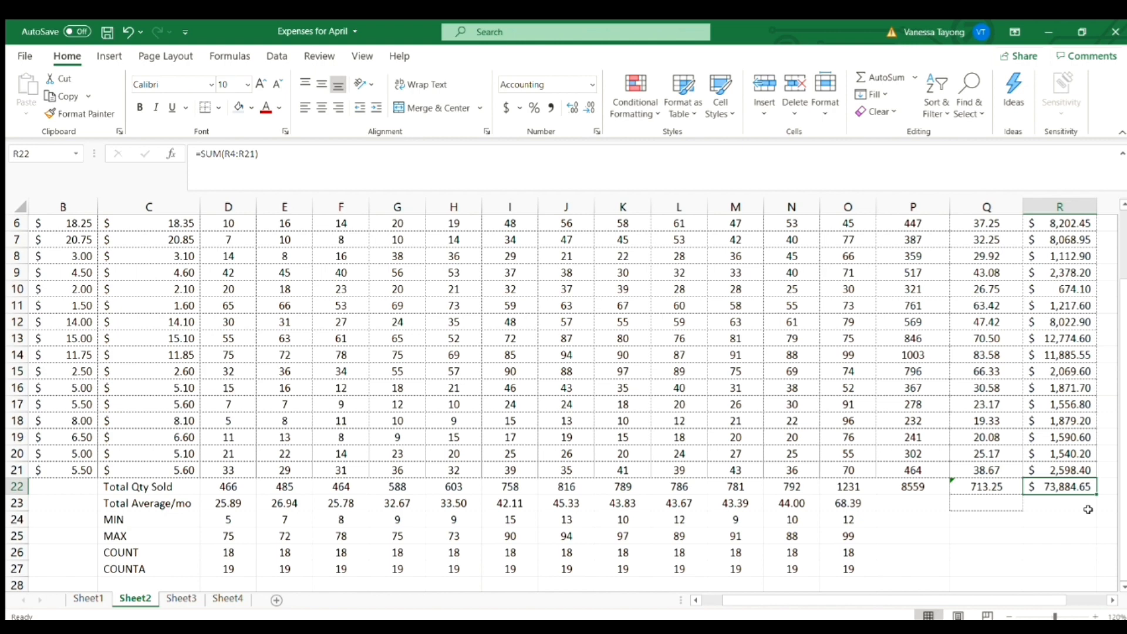
left_click_drag(1123, 462, 1124, 337)
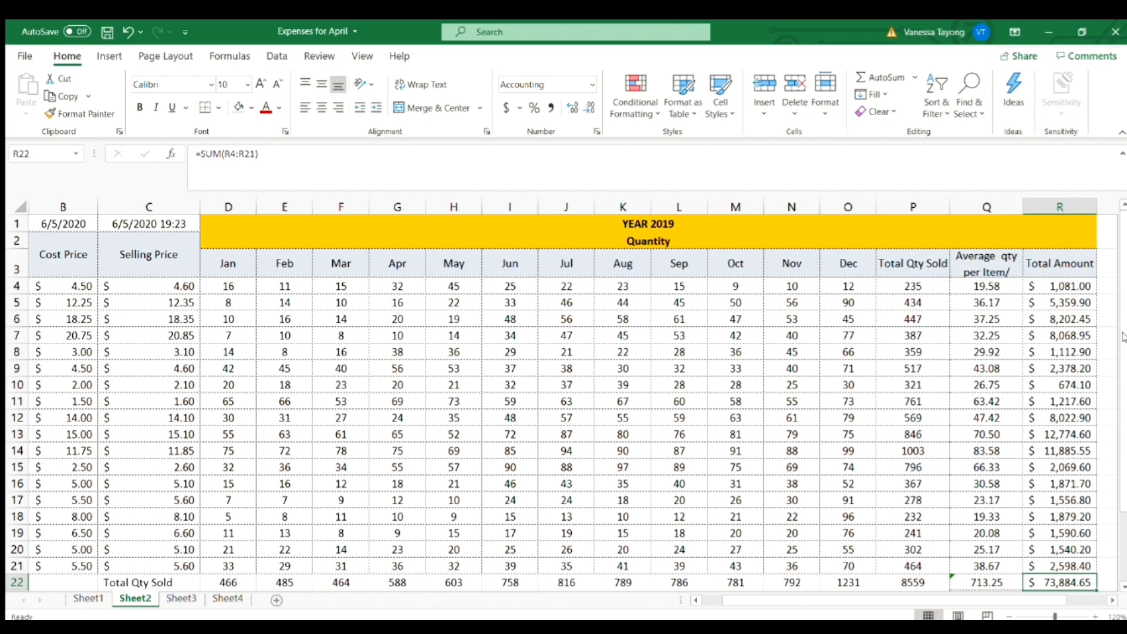
left_click_drag(1123, 337, 1124, 489)
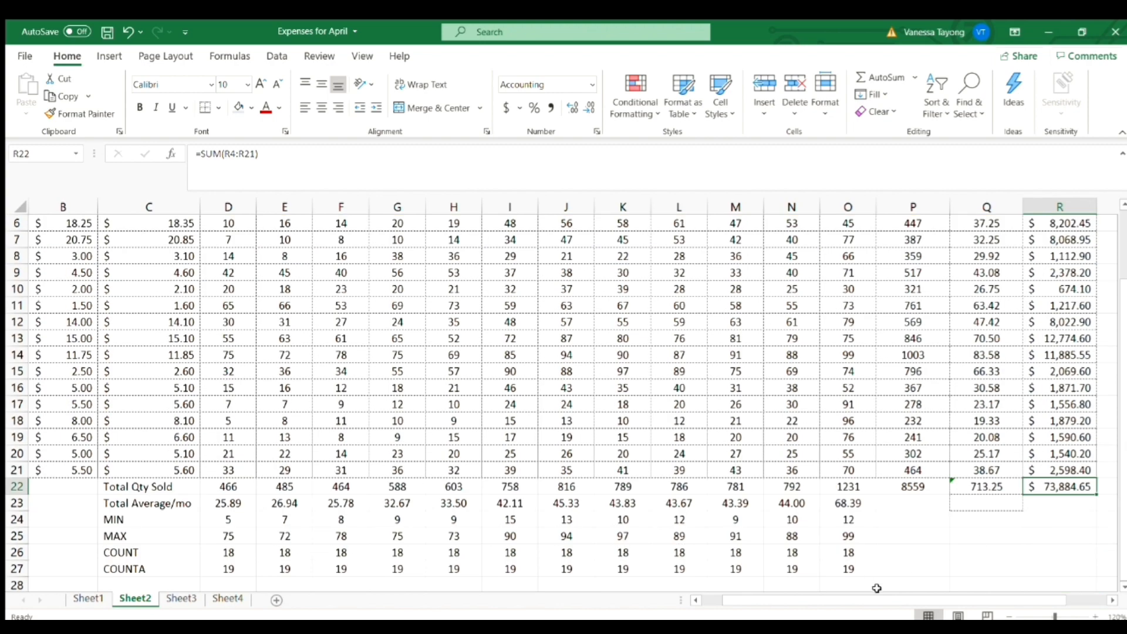
left_click_drag(877, 599, 688, 613)
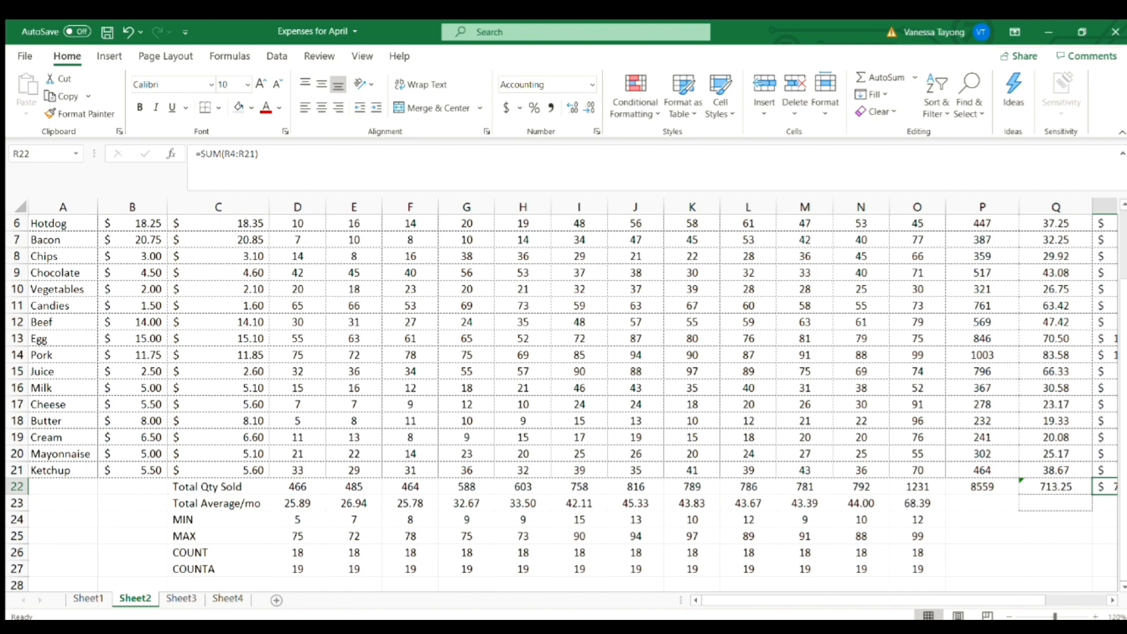
left_click(139, 485)
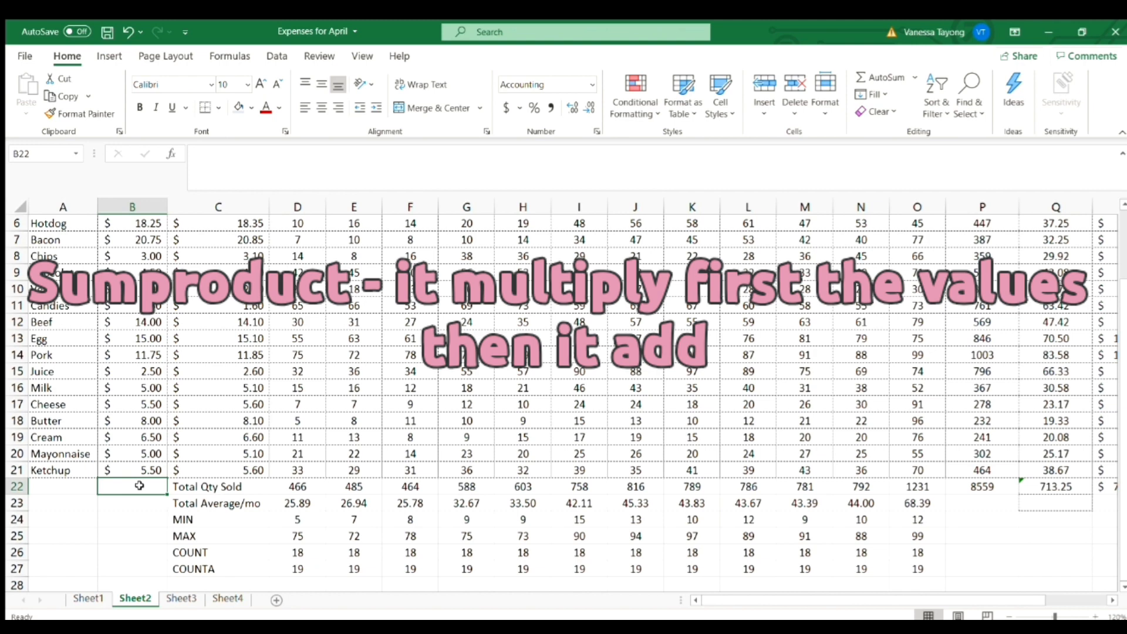
type("=")
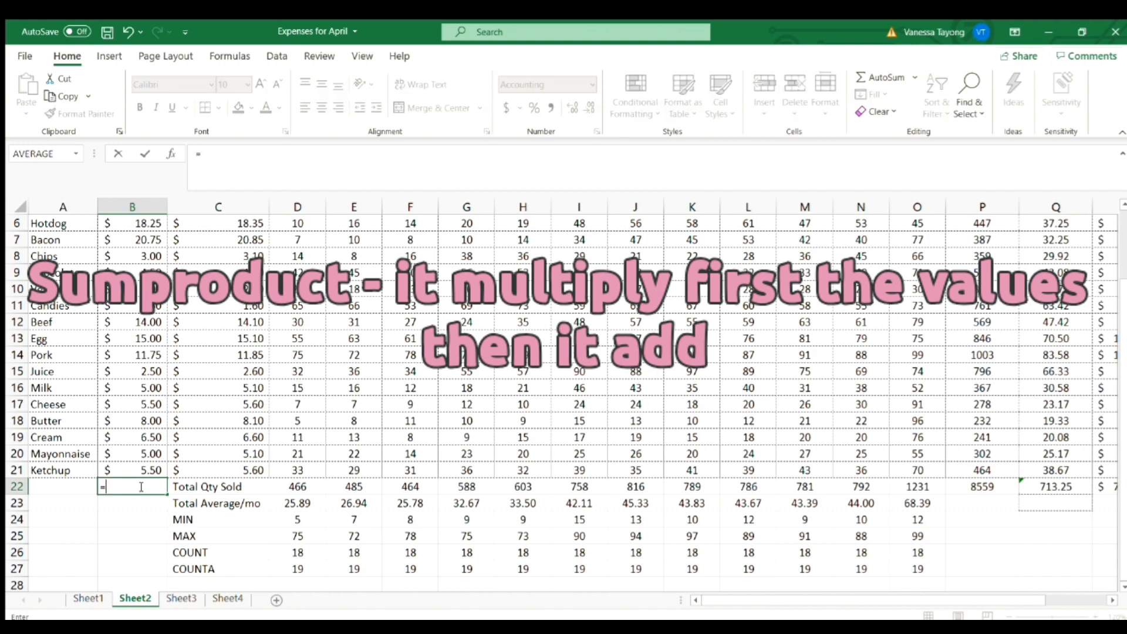
type("sumproduct")
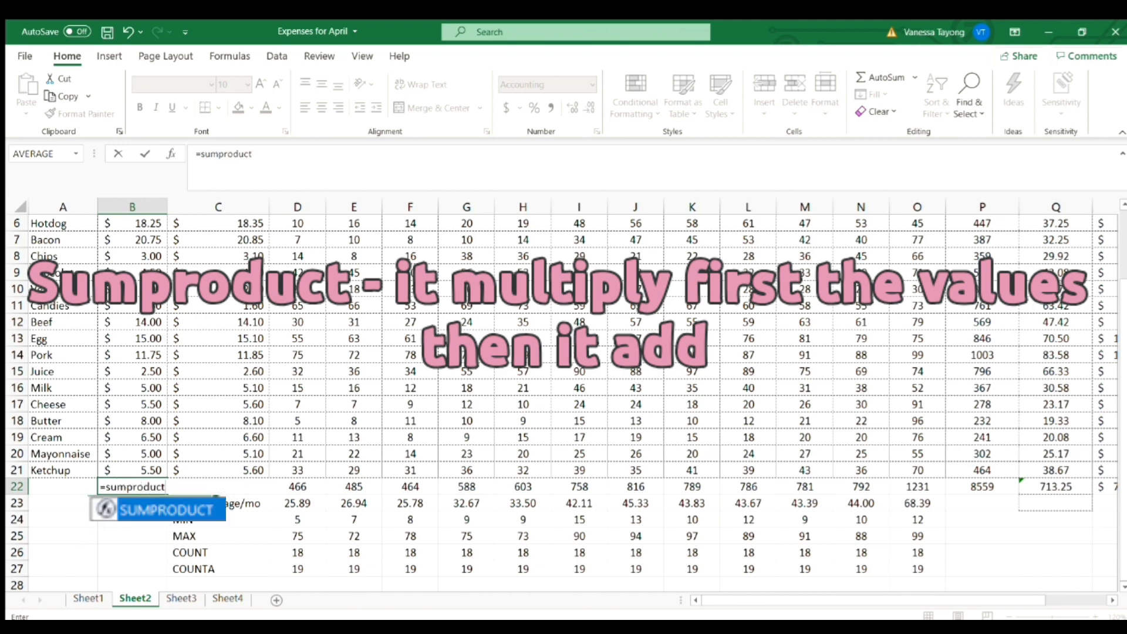
key("Tab")
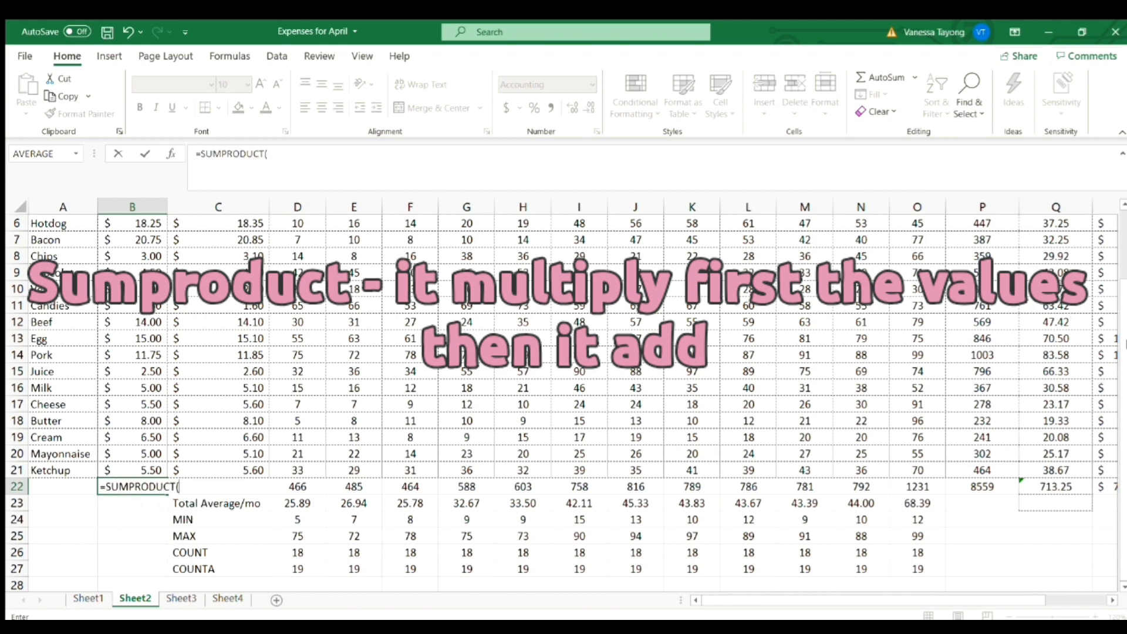
scroll(458, 332, "up", 2)
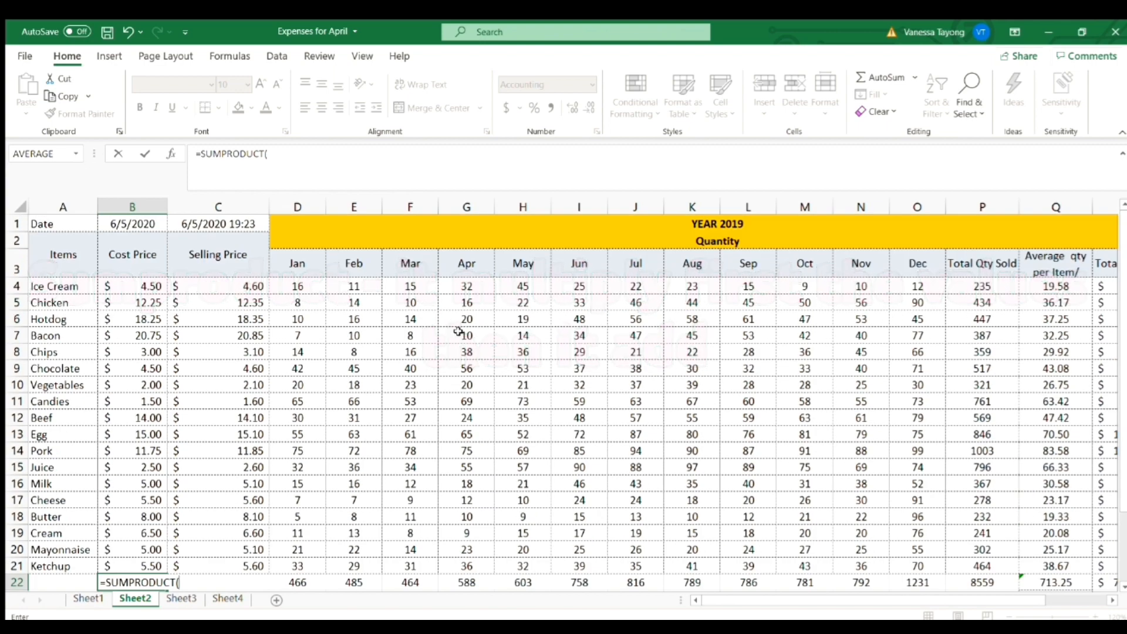
left_click(222, 286)
key("ctrl+shift+Down")
key("shift+Up")
key("shift+Up")
key("shift+Up")
key("shift+Up")
key("shift+Up")
key("shift+Up")
key("shift+Up")
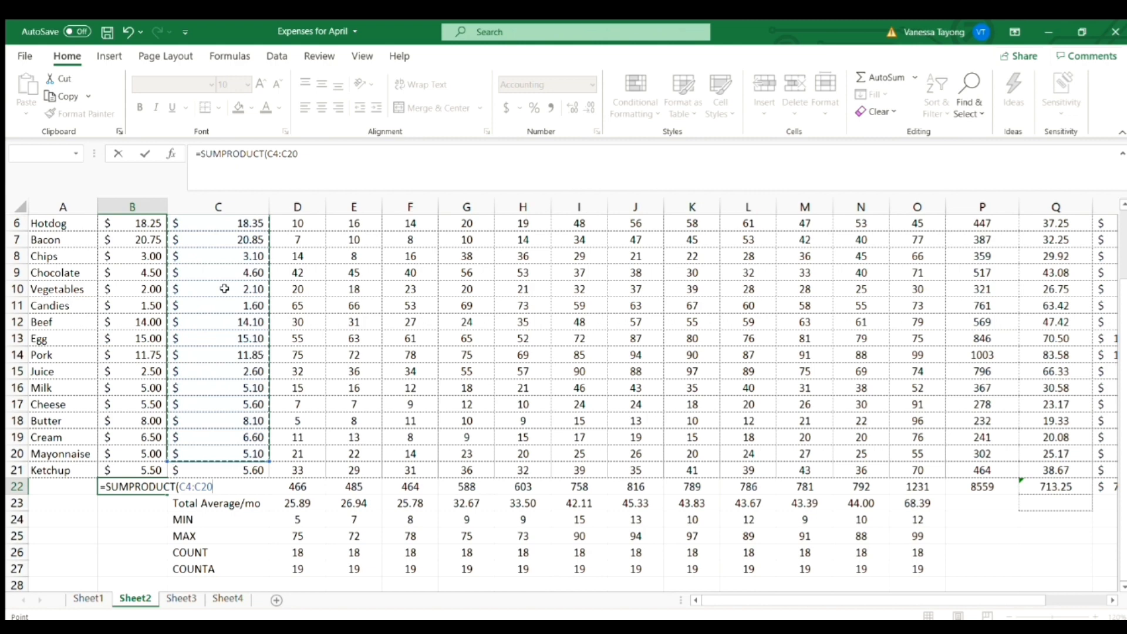
key("shift+Down")
type(",")
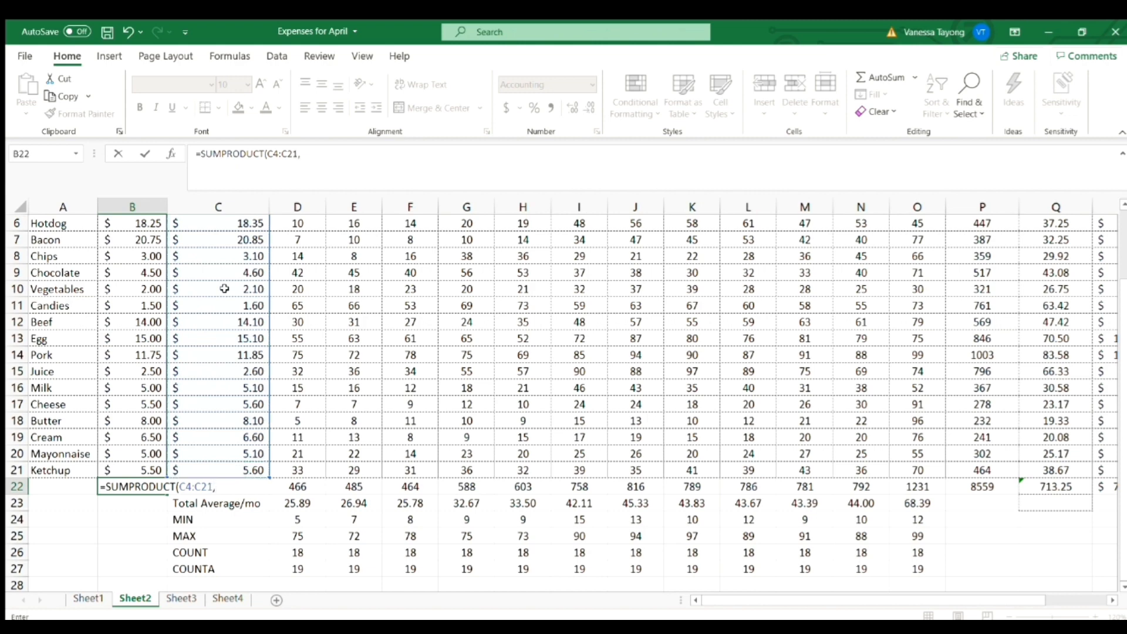
- Complete the SUMPRODUCT formula in B22 with the total quantities sold P4:P21 as its second array, and compare its result with R22
scroll(1124, 395, "up", 2)
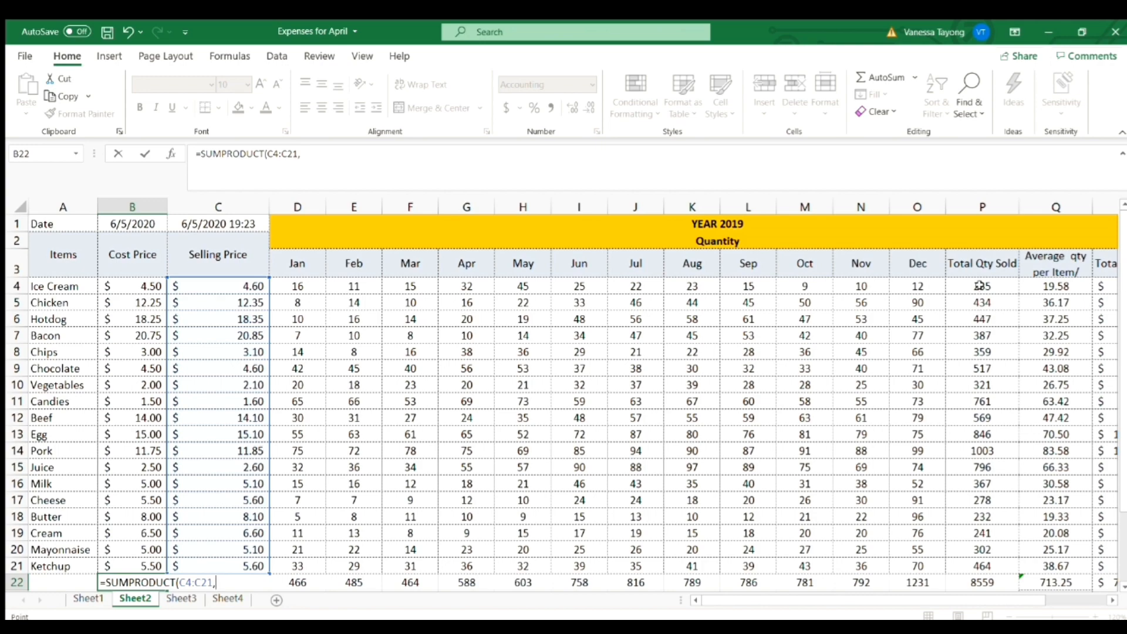
left_click(978, 285)
key("ctrl+shift+Down")
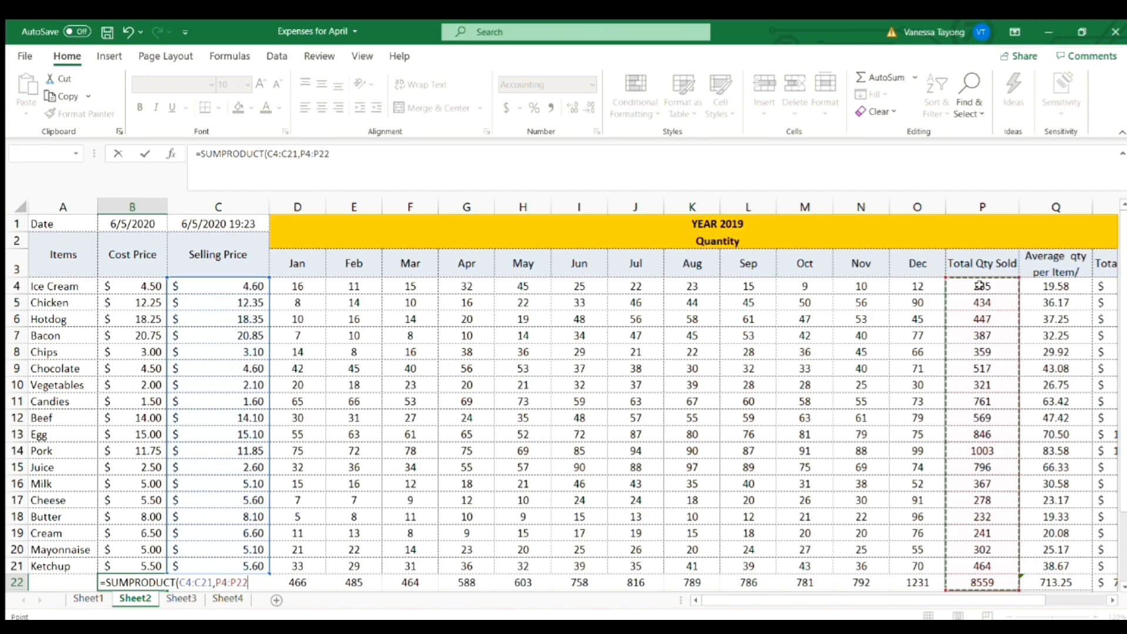
scroll(1121, 378, "down", 1)
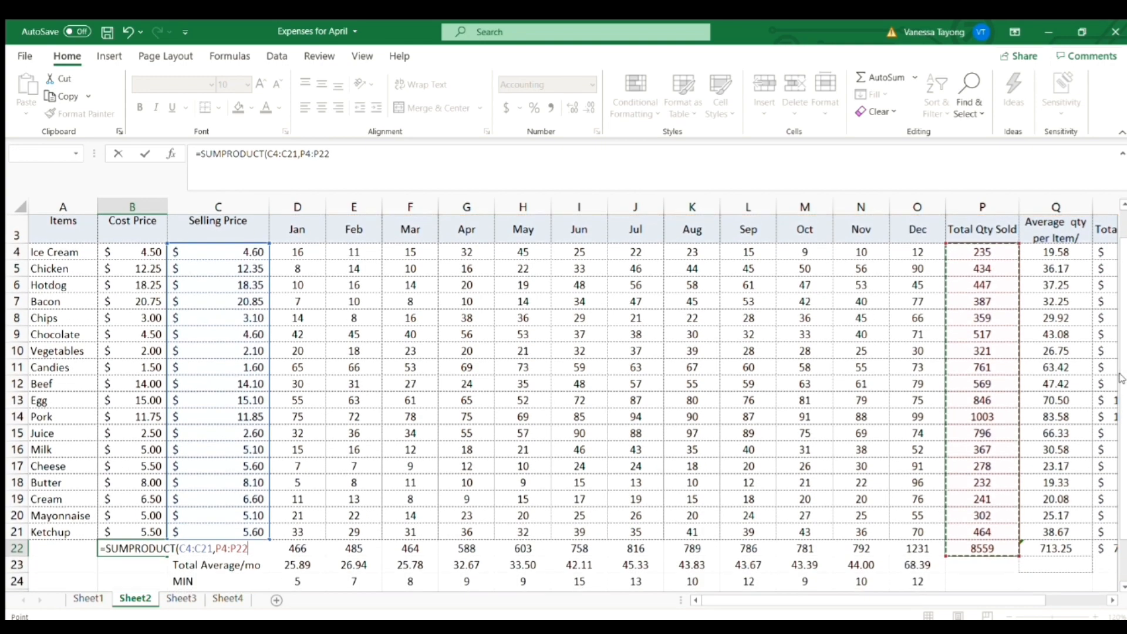
key("shift+Up")
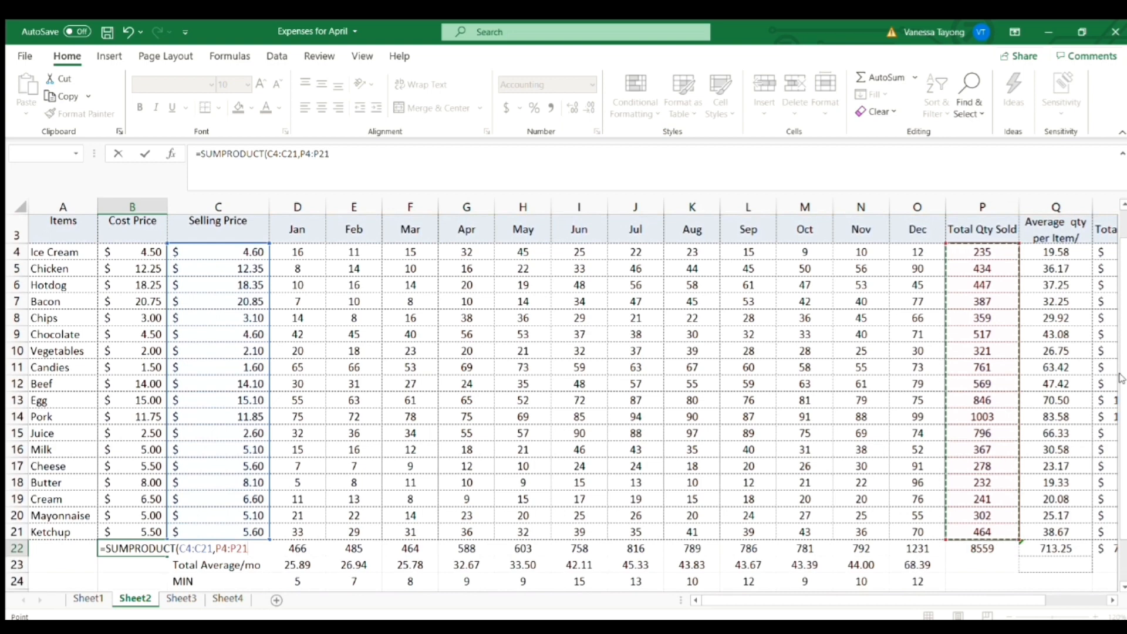
key("Return")
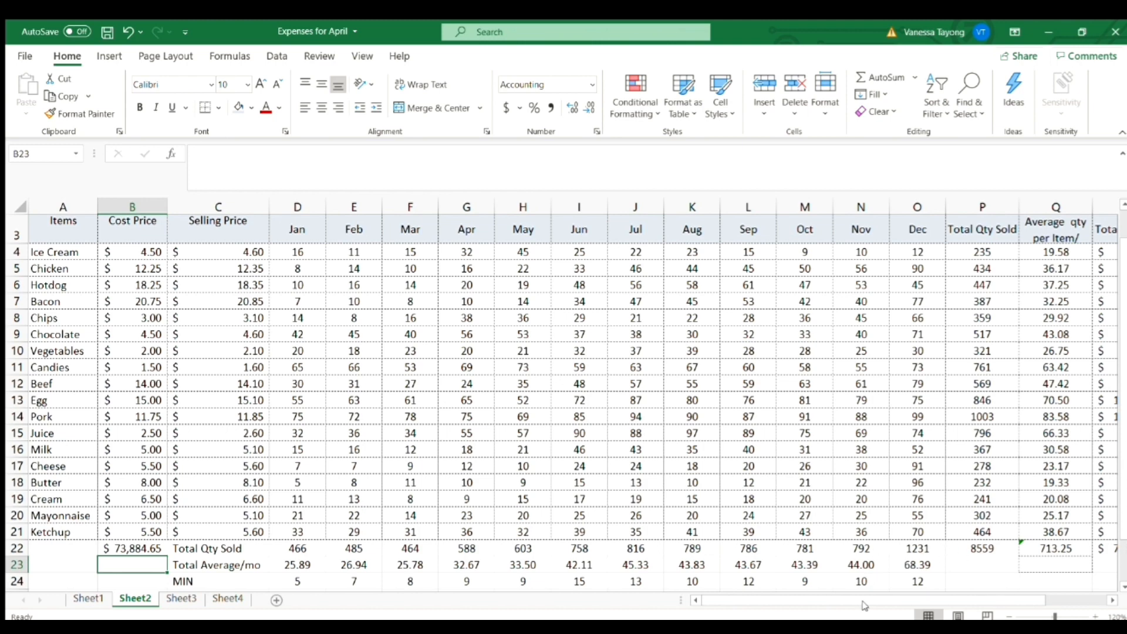
left_click_drag(864, 600, 945, 601)
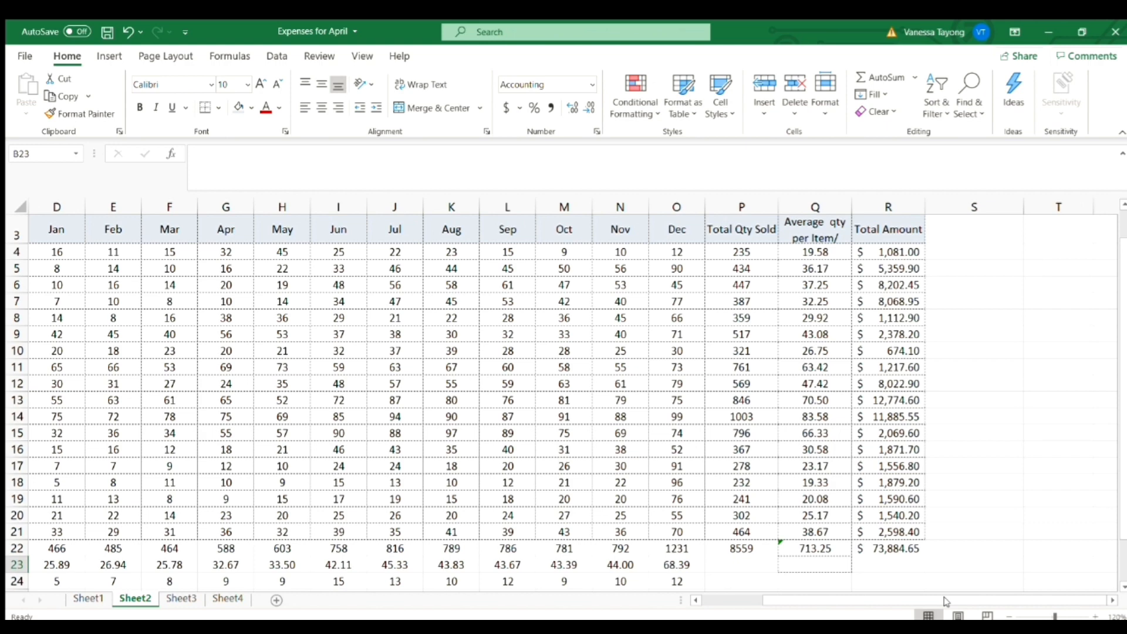
left_click_drag(945, 601, 803, 611)
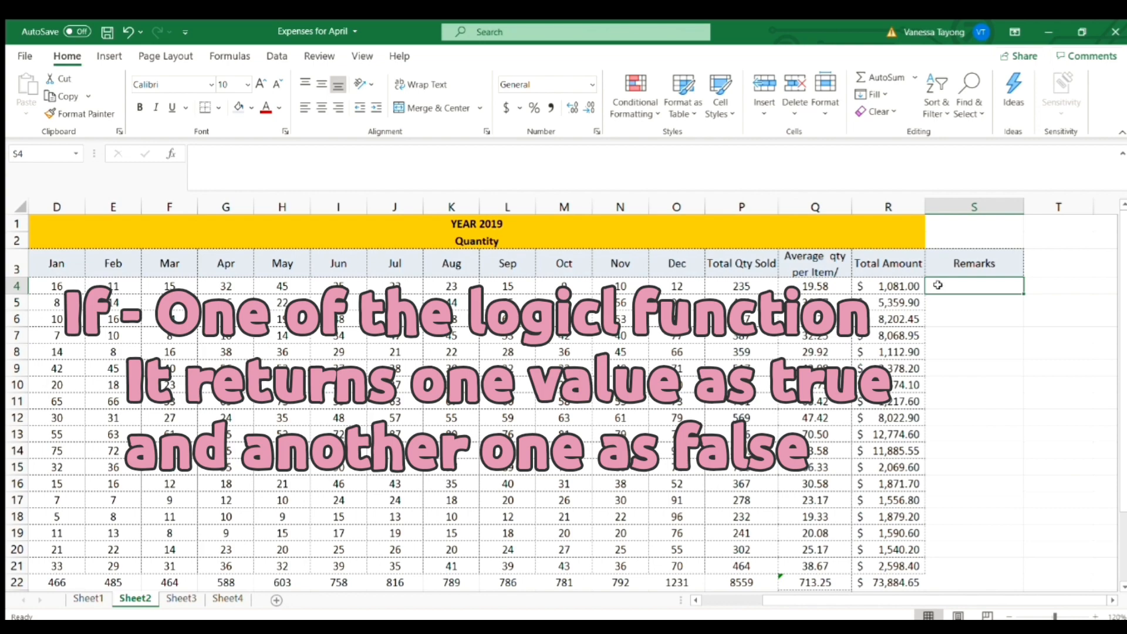
- Enter an IF formula in S4 that returns "Bad" when R4 is <=2000 and "Good" otherwise
type("=")
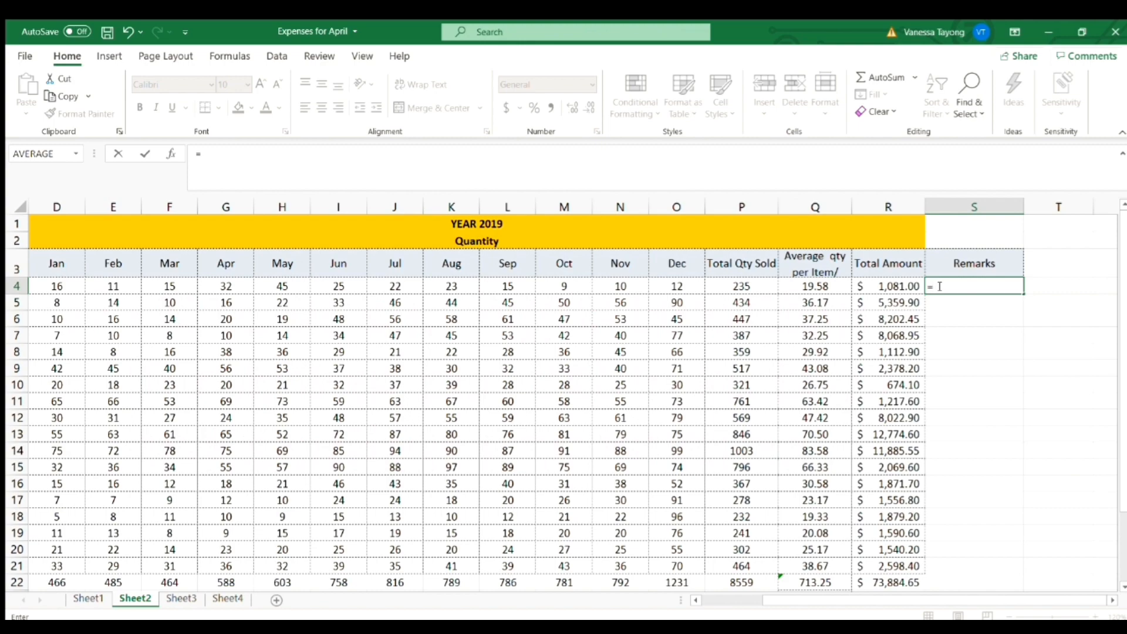
type("IF(")
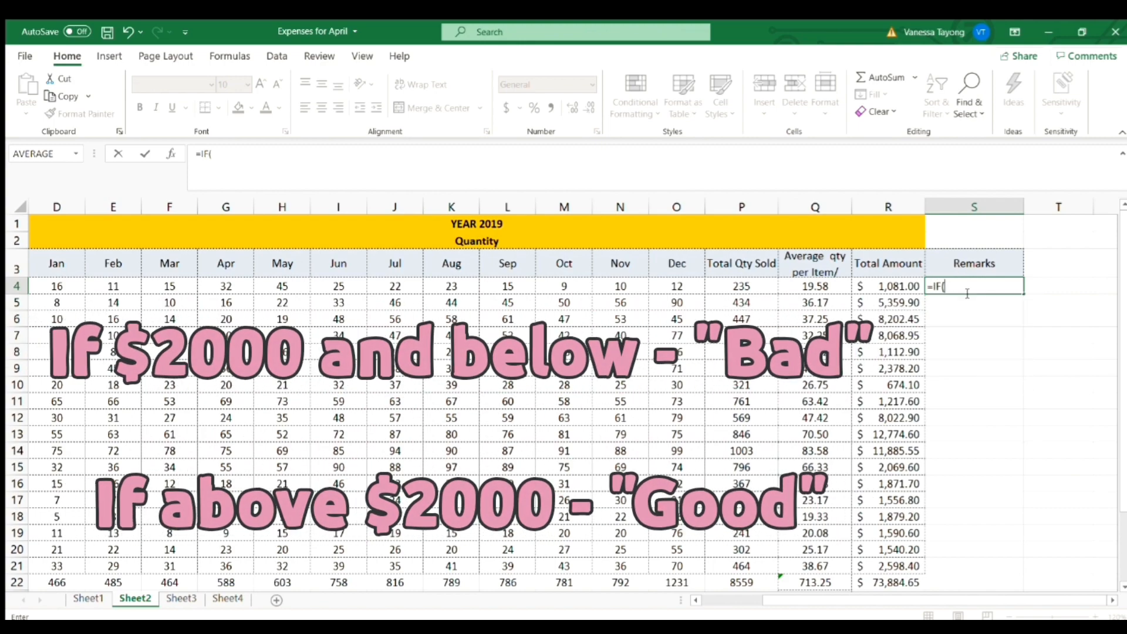
left_click(890, 285)
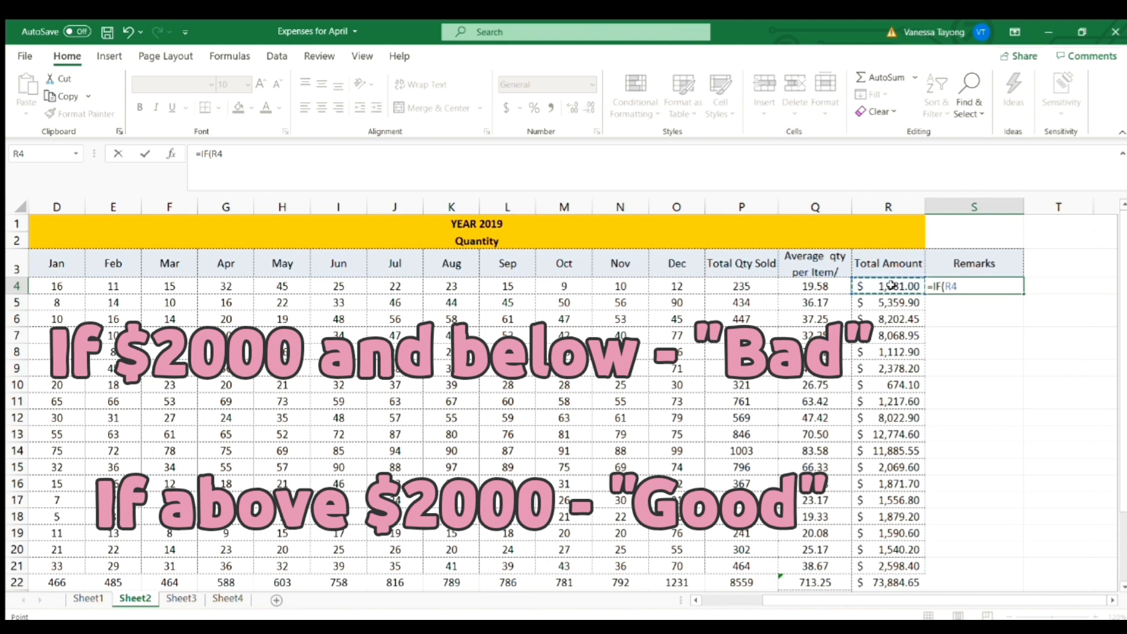
type("<=2000,")
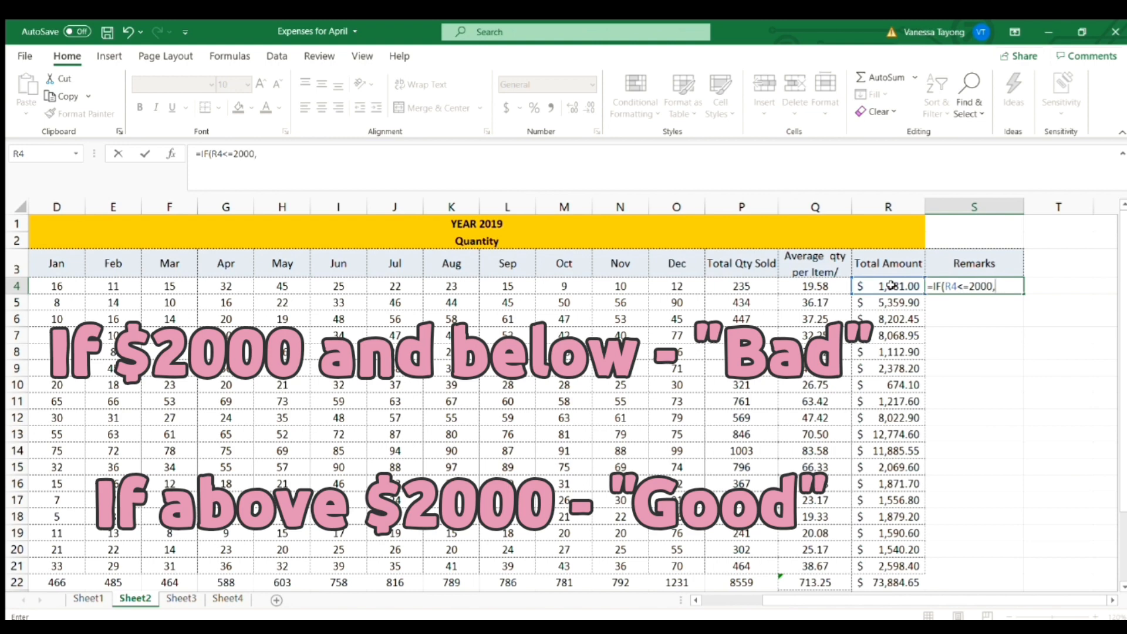
type("\"Bad\",")
type("\"Good")
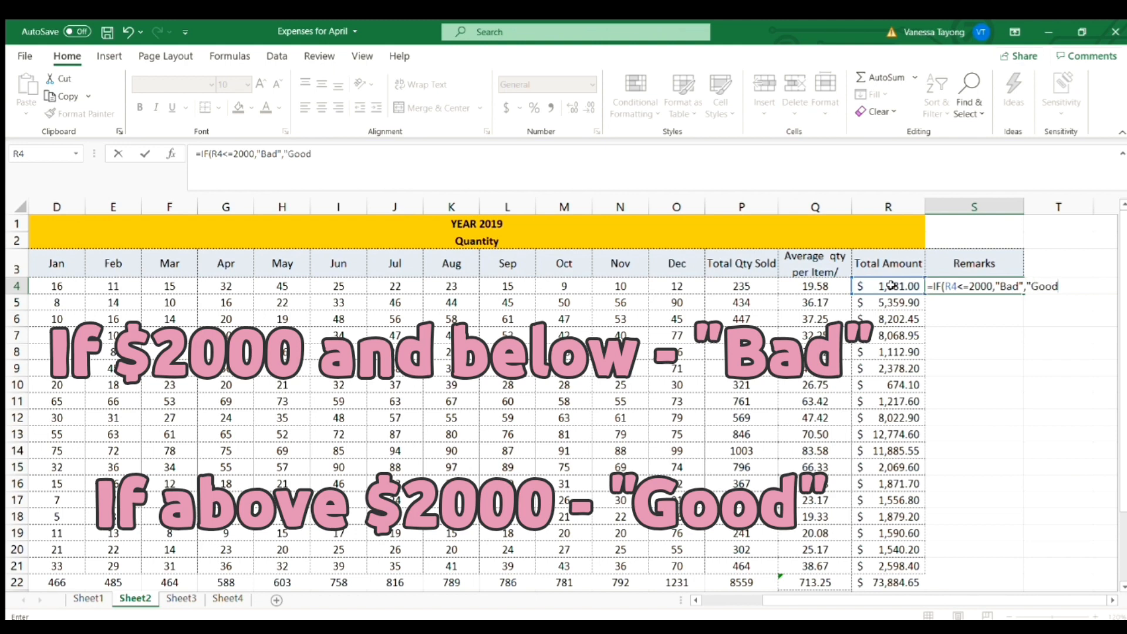
type("\")")
key("Return")
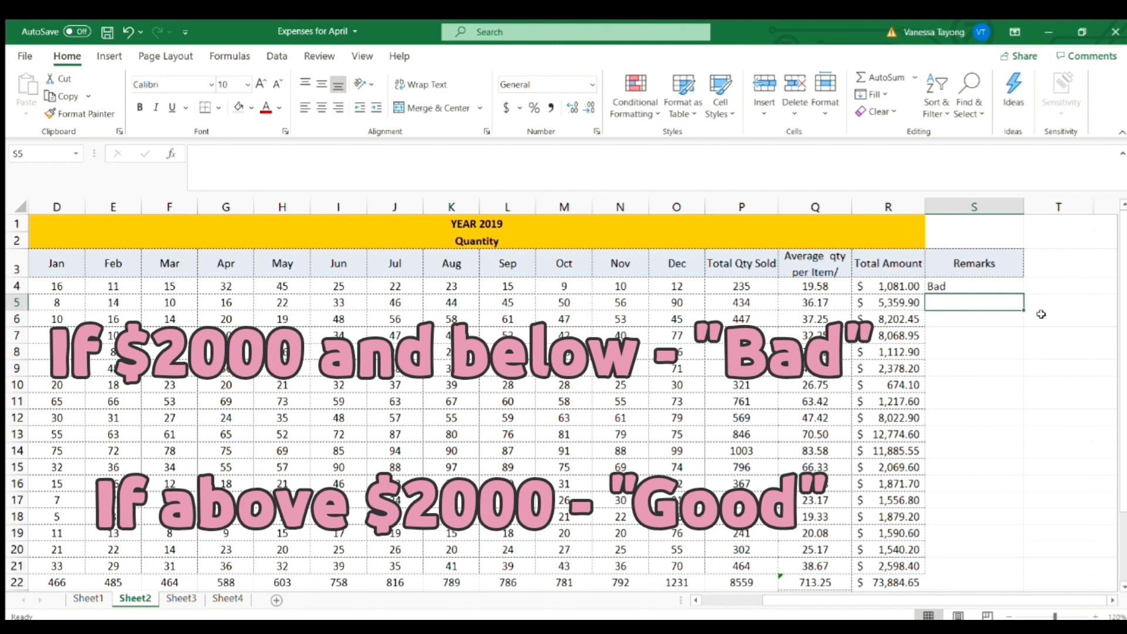
- Fill the IF formula from S4 down to S21 and center the remarks
left_click(1013, 289)
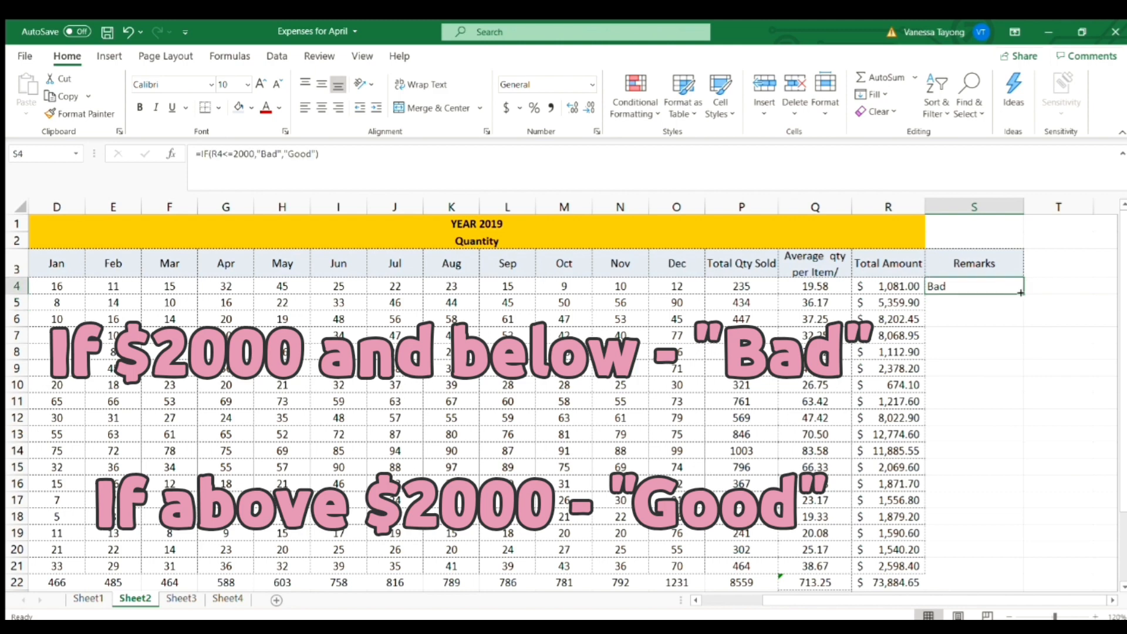
left_click_drag(1020, 292, 995, 480)
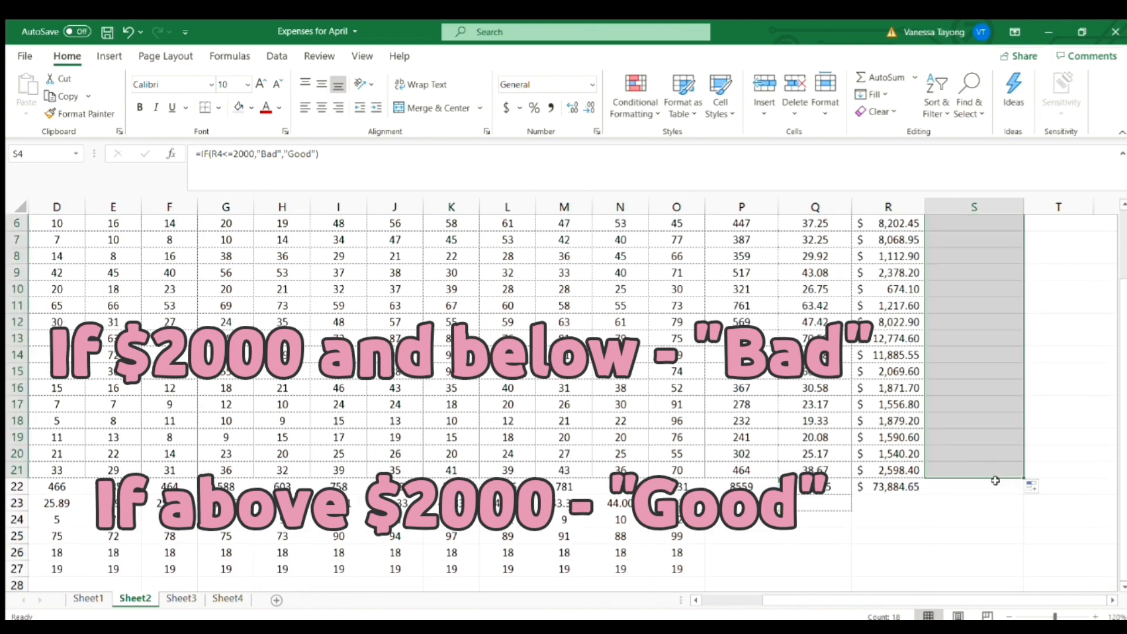
scroll(996, 481, "up", 2)
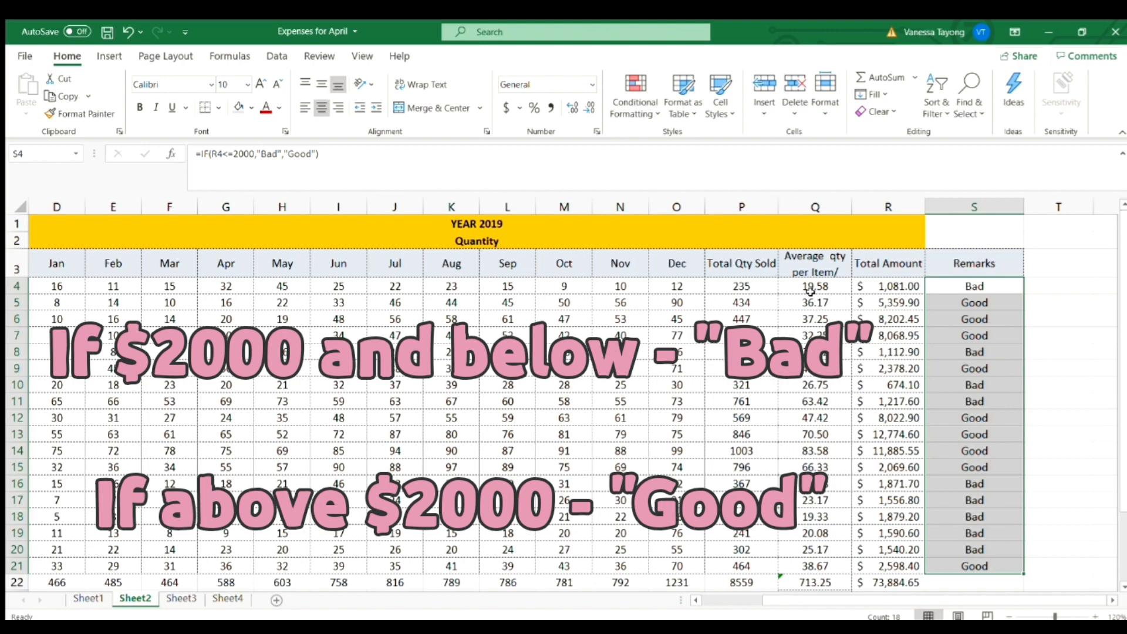
left_click(1042, 284)
scroll(1121, 311, "down", 2)
scroll(1118, 293, "up", 2)
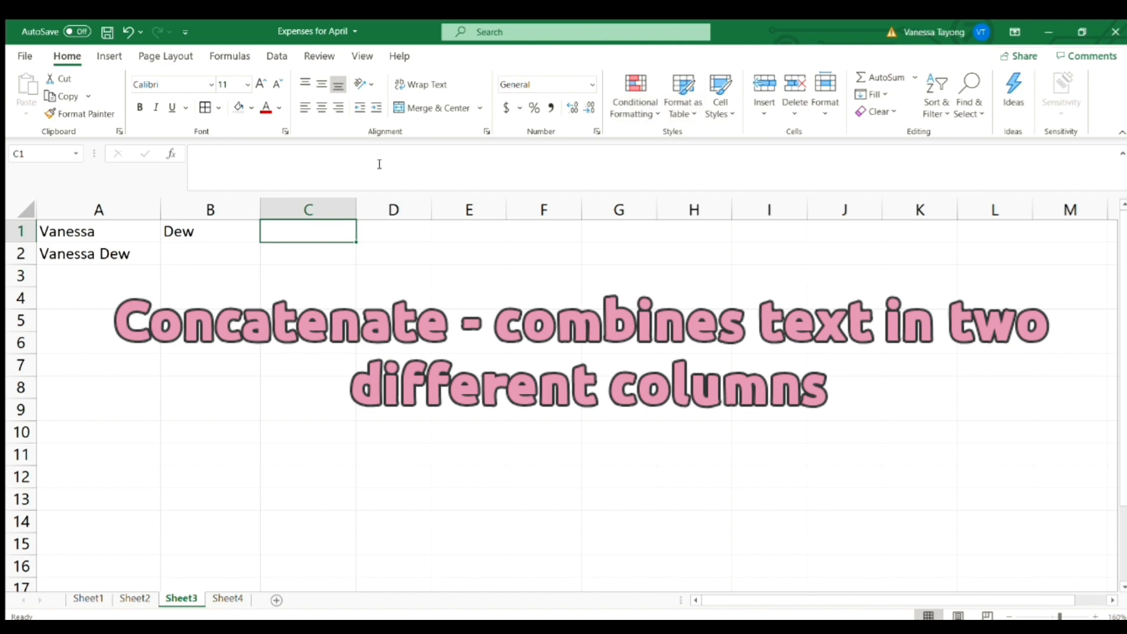
- Combine the texts of A1 and B1 in C1 of Sheet3 with the CONCATENATE function
type("=concatenate")
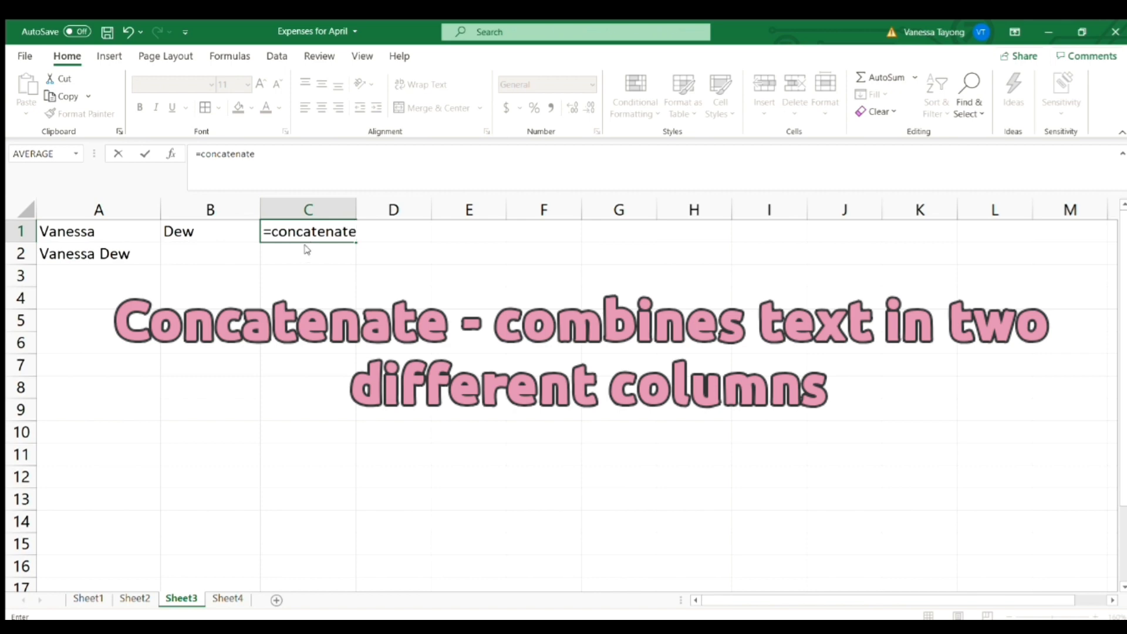
key("Tab")
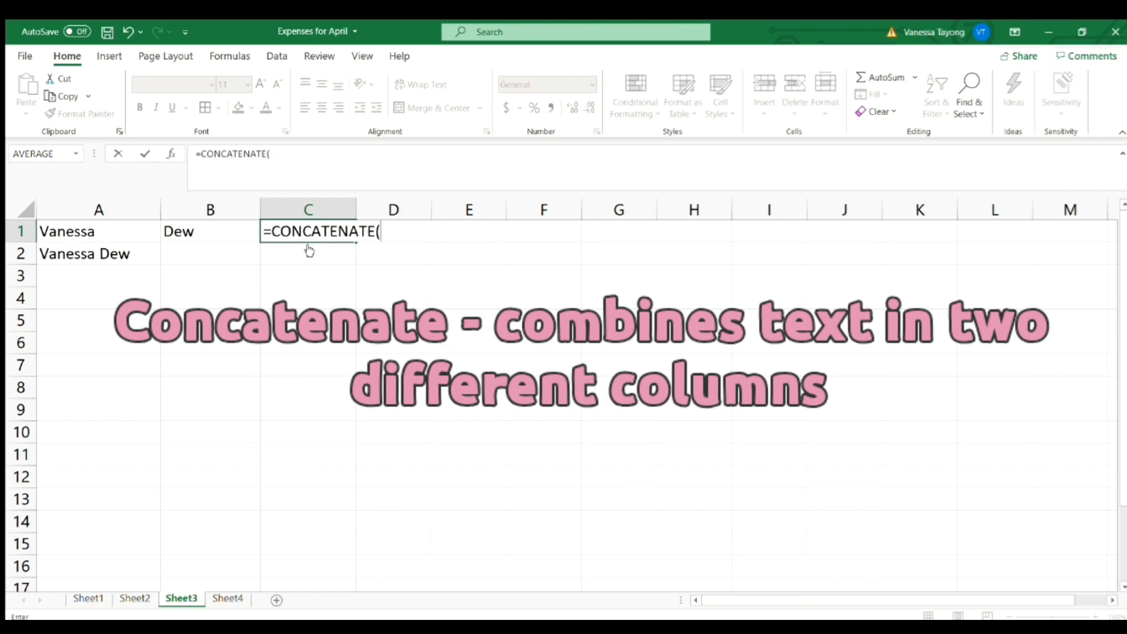
left_click(122, 232)
type(",")
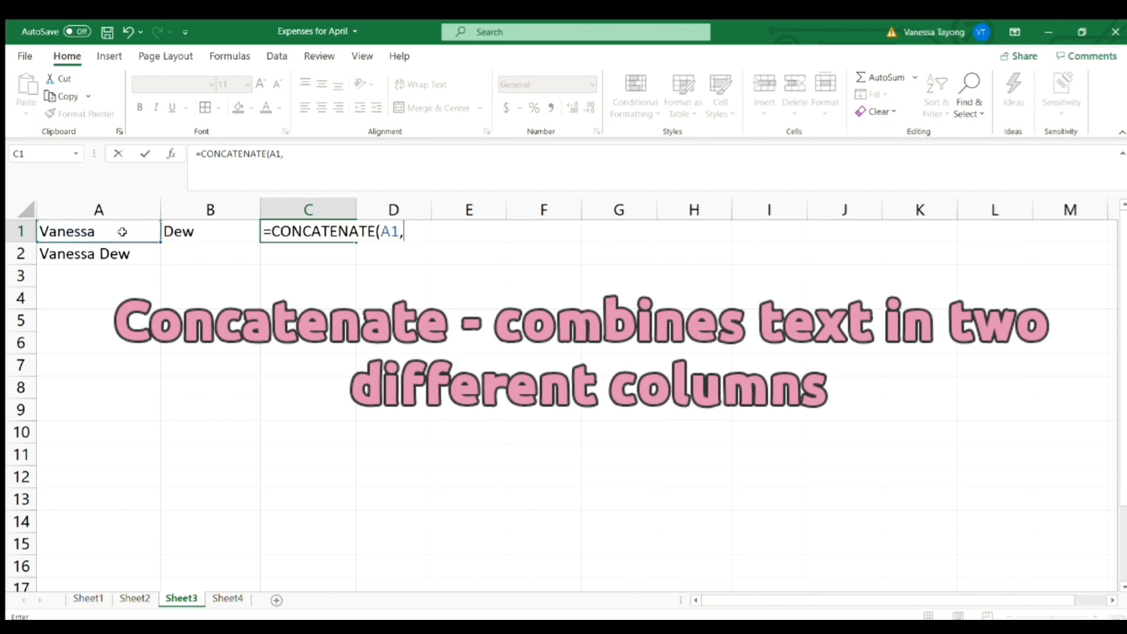
left_click(186, 229)
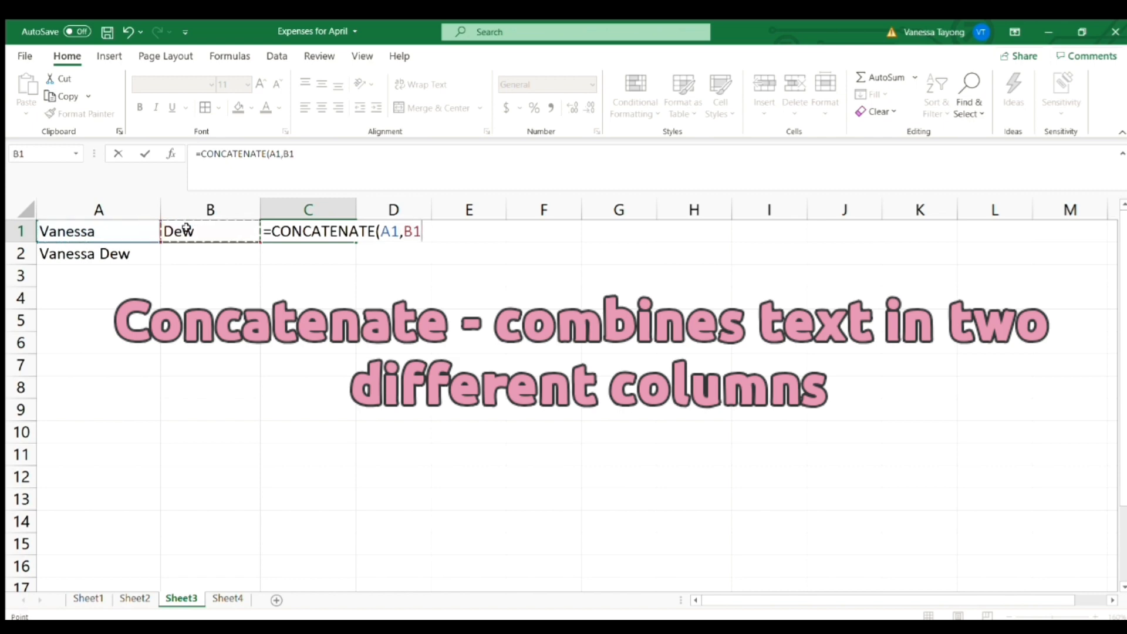
key("Return")
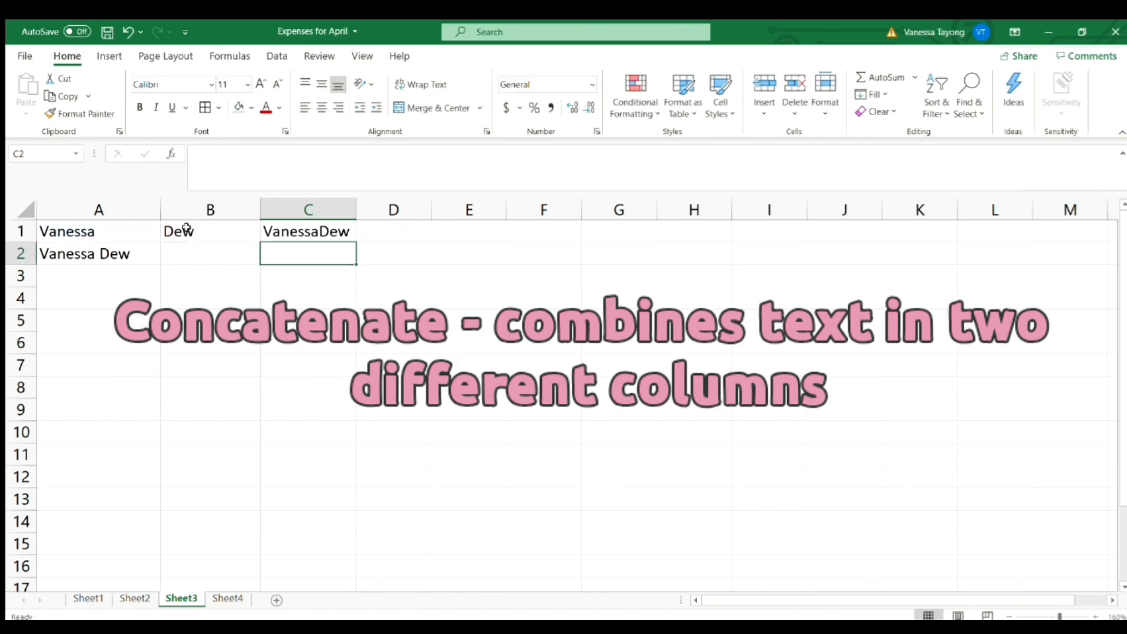